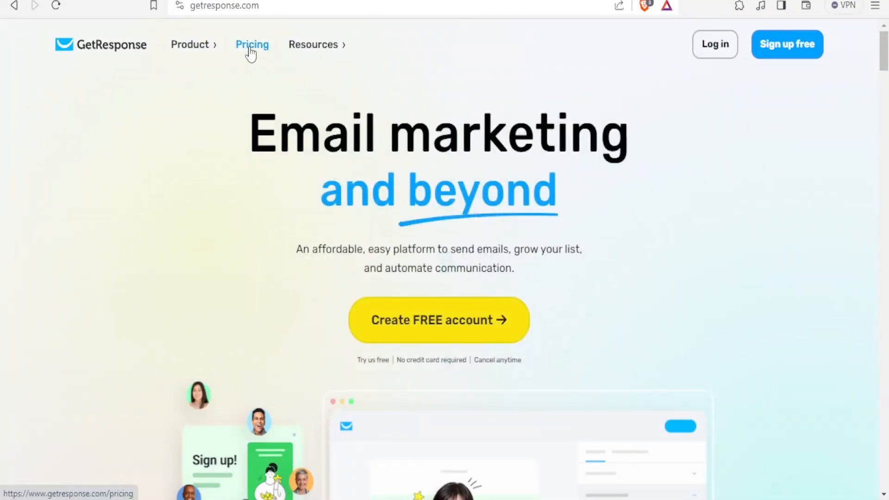
- View the GetResponse pricing plans and start a free account from the offer below them
click(249, 49)
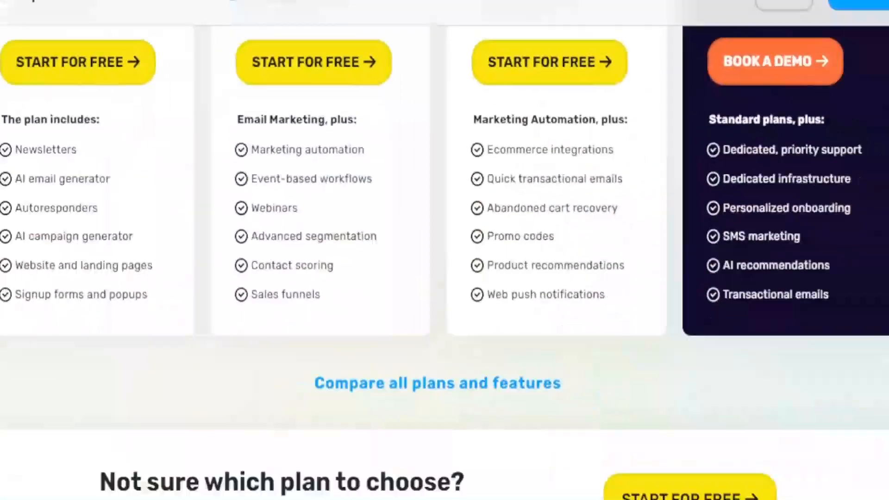
drag(883, 179, 883, 204)
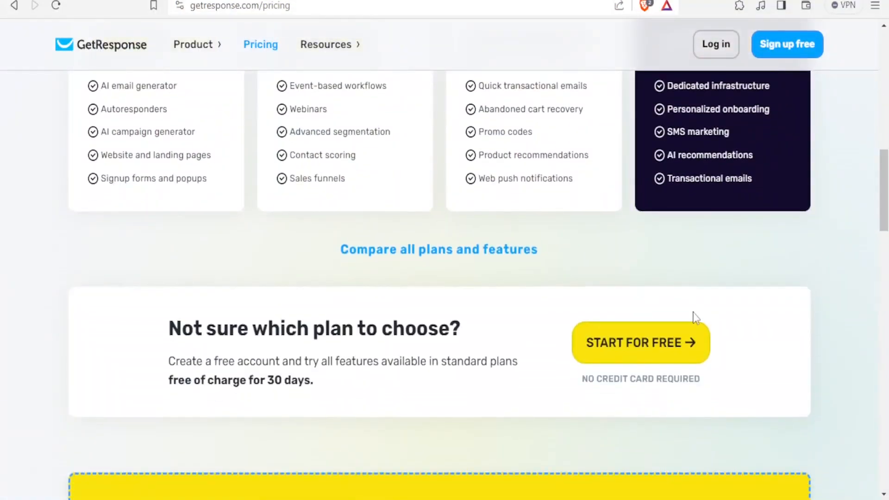
click(630, 352)
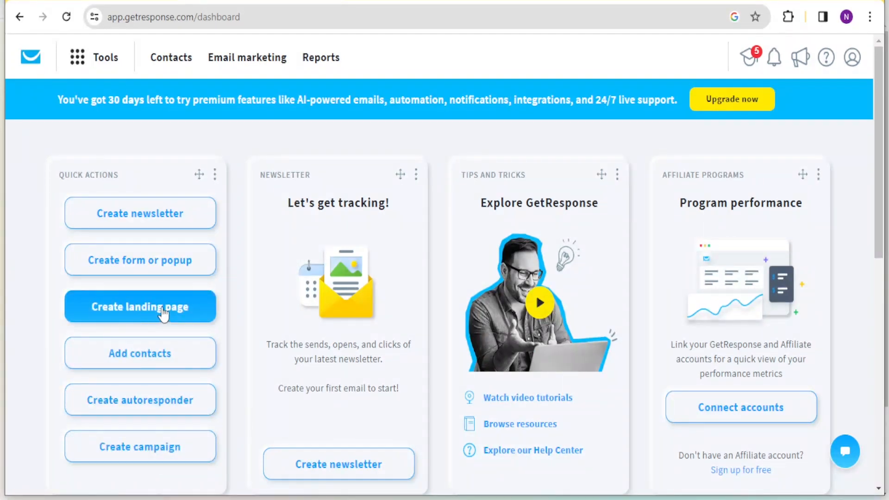
click(81, 66)
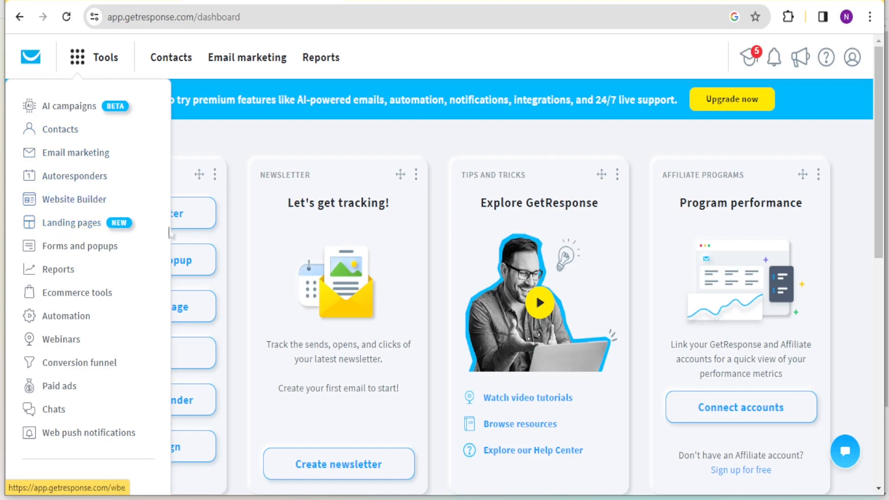
click(253, 133)
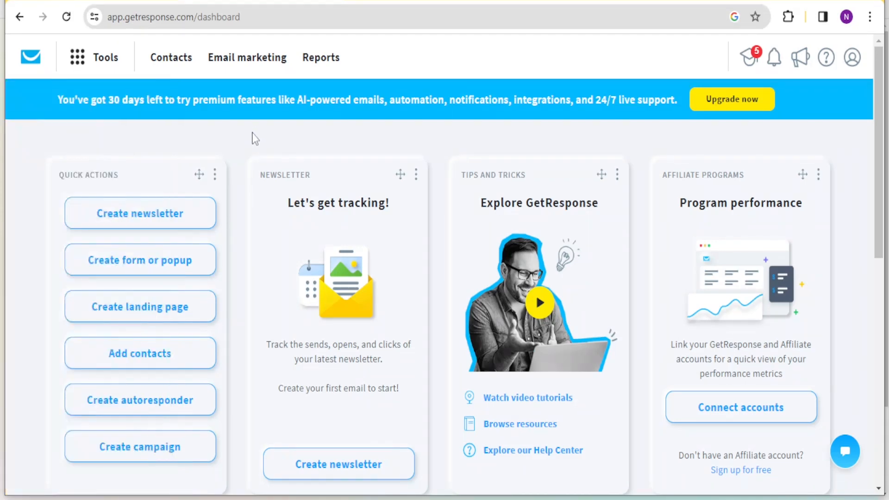
- Start creating a landing page with the option to use a ready-made template
click(144, 308)
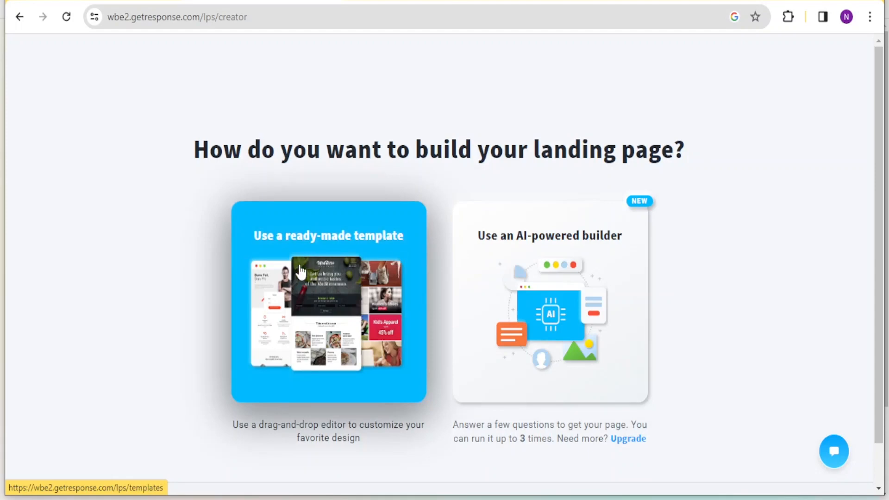
click(331, 281)
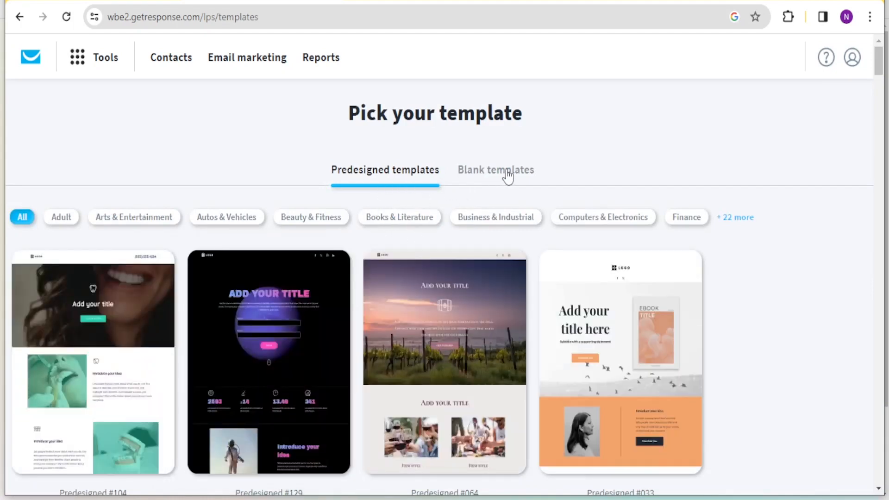
- Filter the predesigned templates by Autos & Vehicles and Computers & Electronics, and use template Predesigned #036
click(507, 174)
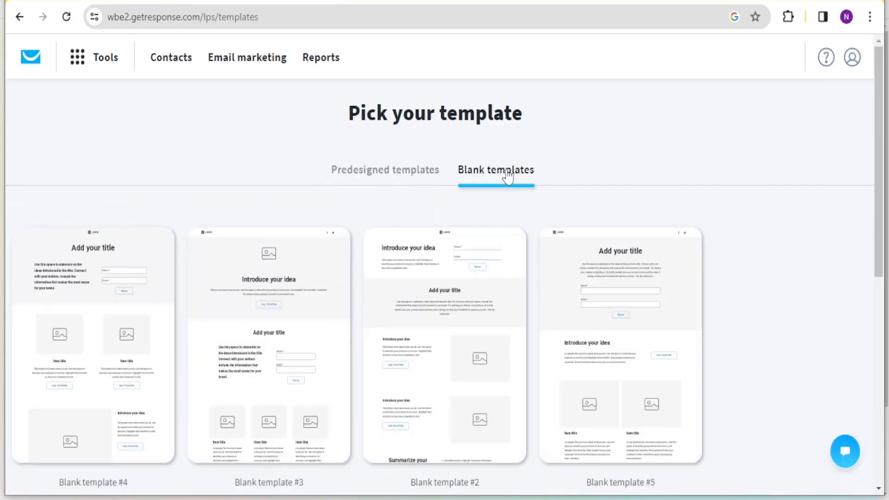
click(407, 178)
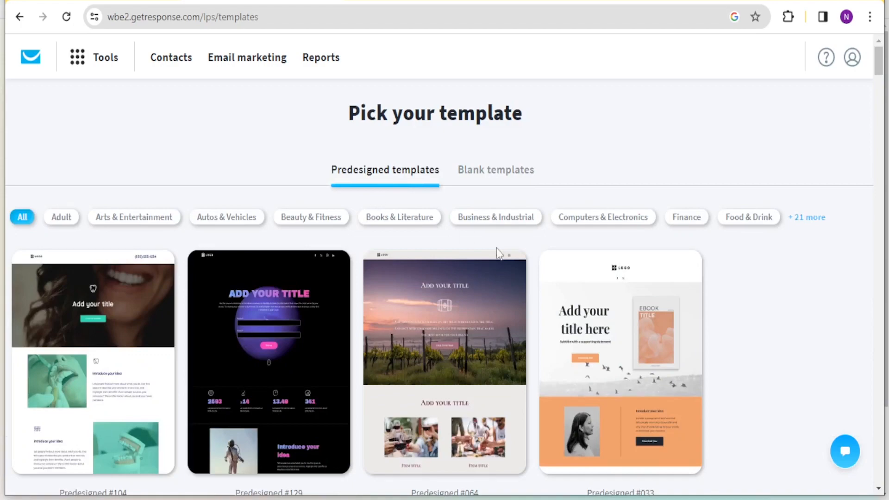
drag(881, 71, 856, 46)
scroll(276, 368, down, 20)
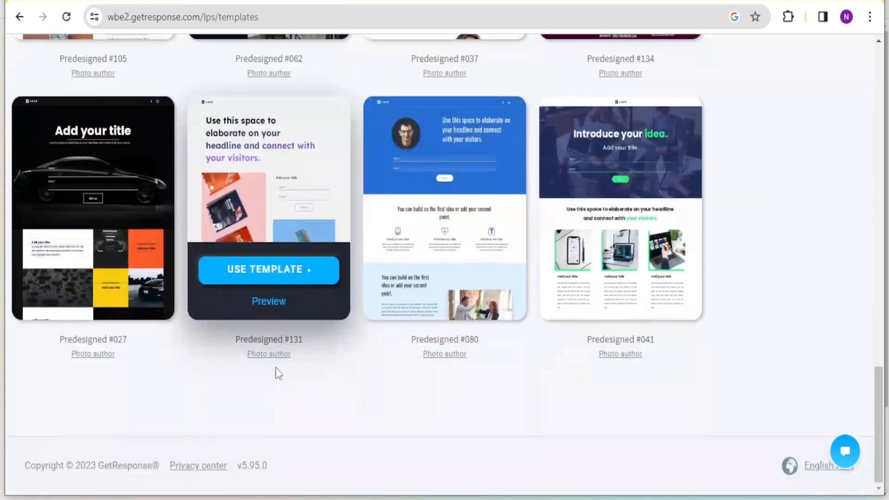
scroll(276, 367, up, 20)
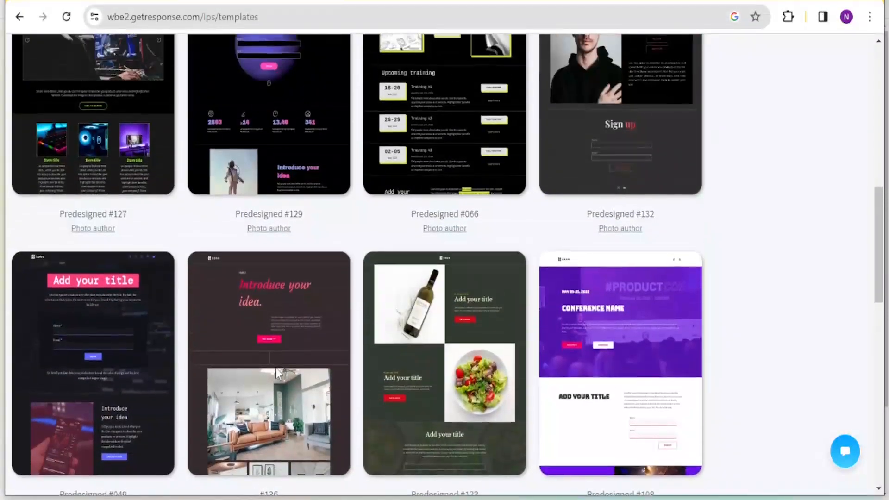
scroll(276, 367, up, 10)
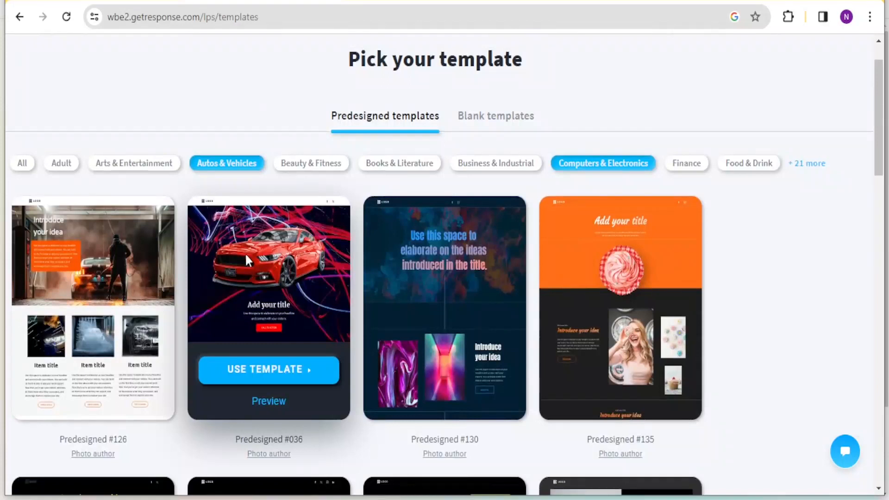
click(263, 369)
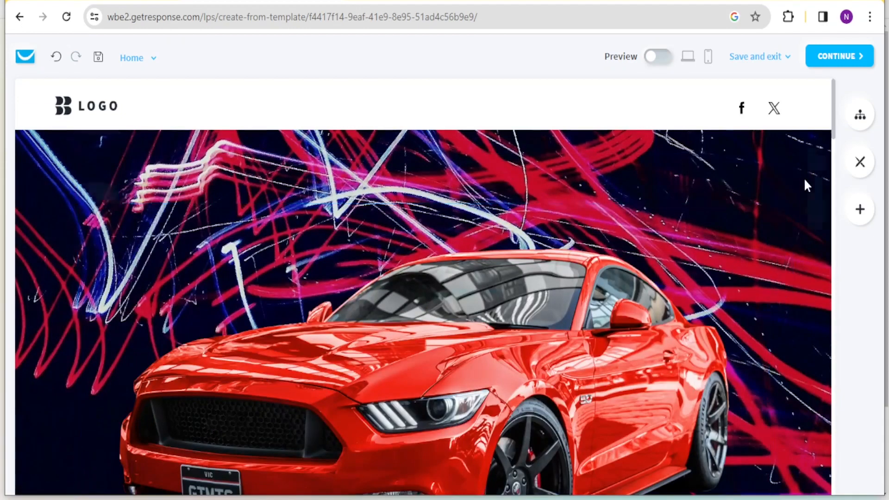
- Try a custom crop that trims the upper and left edges of the red car image, and leave the image editor without saving
drag(835, 120, 826, 137)
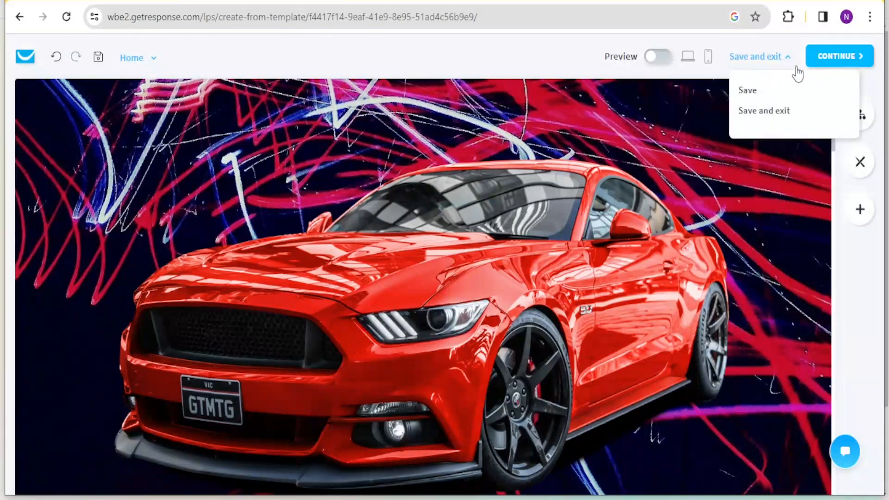
click(511, 276)
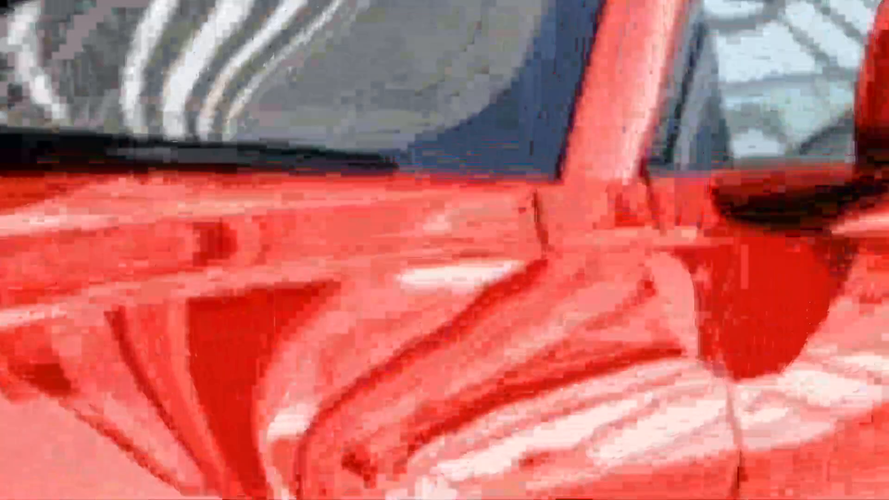
mouse_move(696, 212)
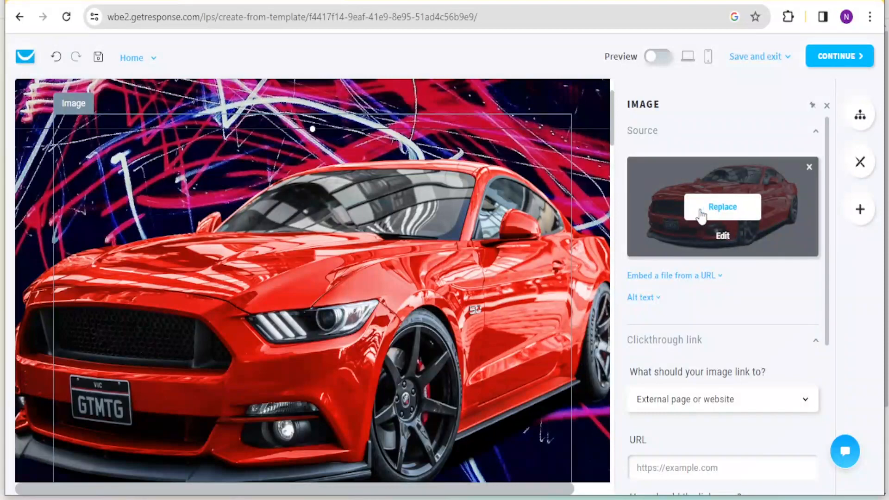
click(723, 239)
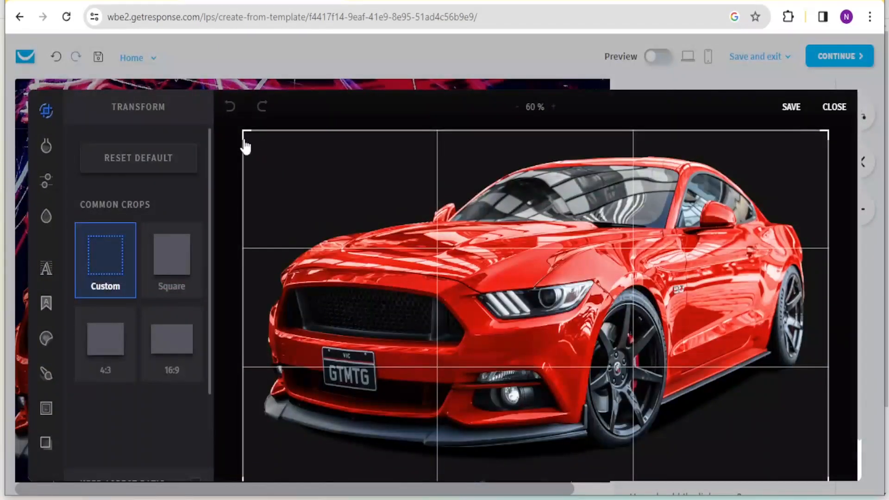
drag(244, 135, 246, 157)
drag(378, 161, 263, 157)
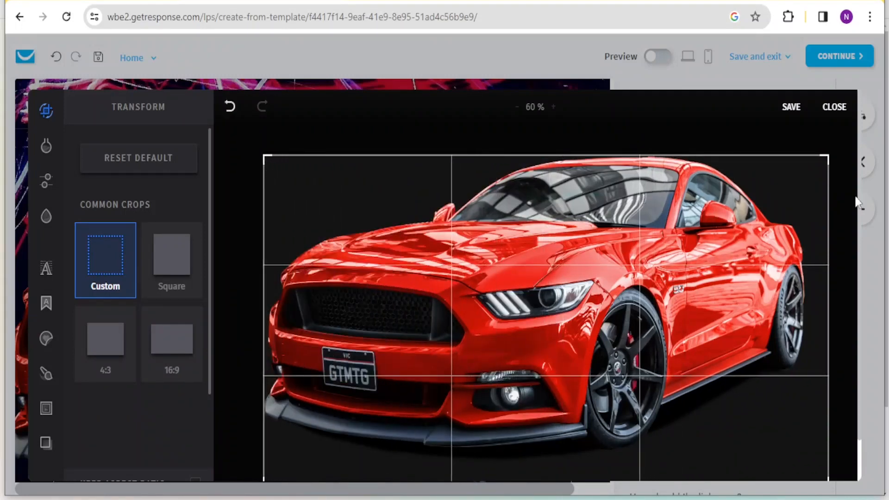
click(836, 107)
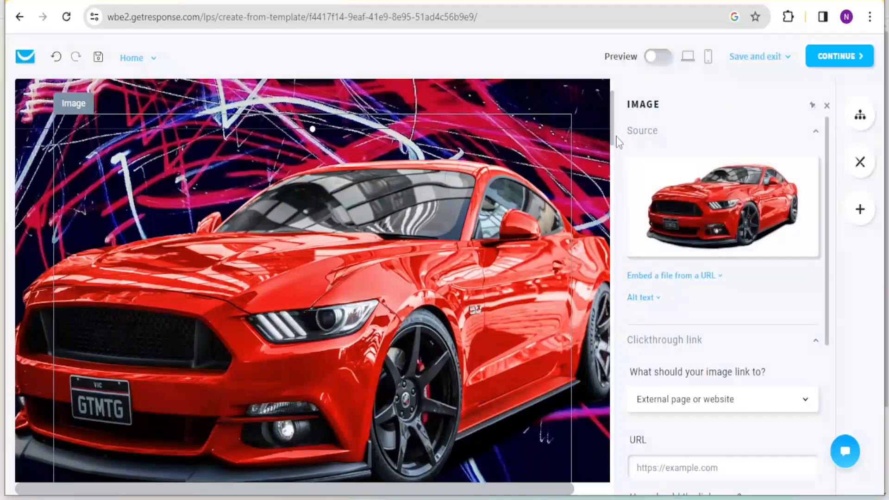
- Replace the "Add your title" heading below the car with "Victorious Car Bazzar"
drag(616, 139, 613, 173)
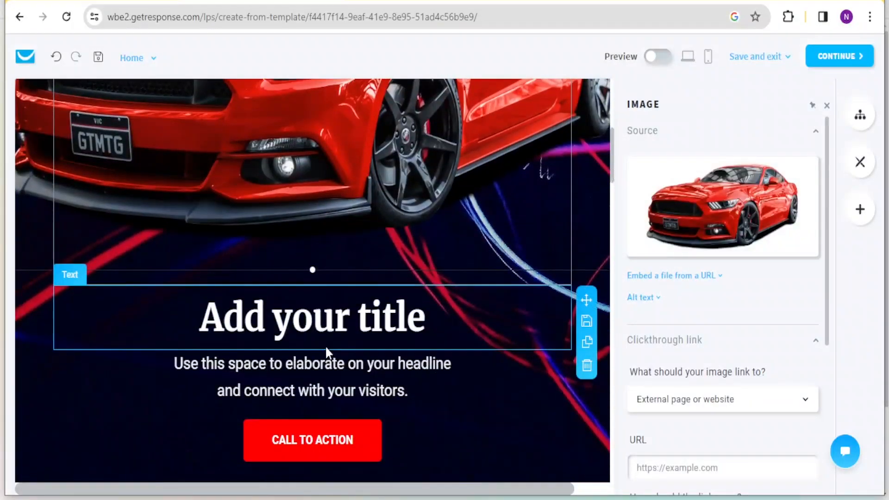
click(306, 331)
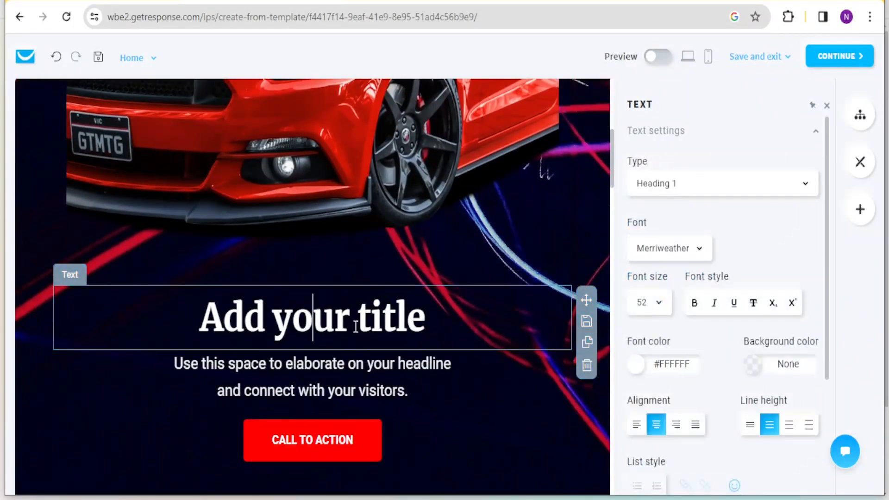
drag(425, 322, 209, 335)
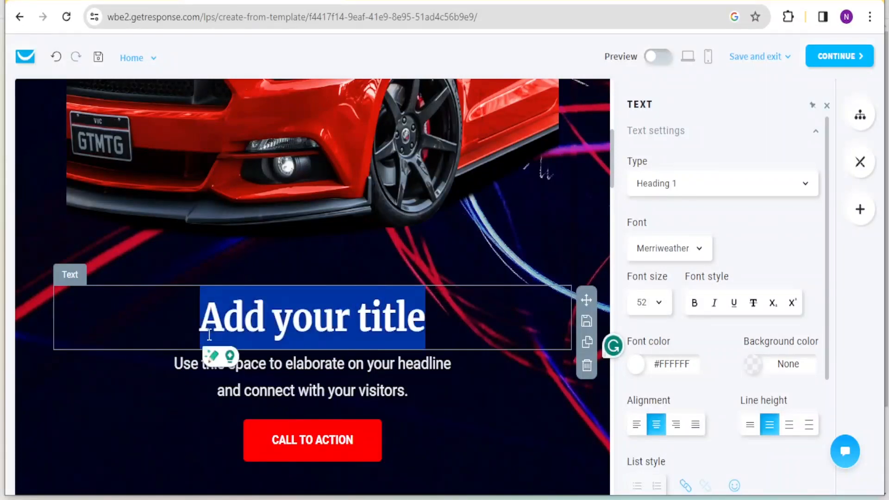
text(Victorious Car Bazzar)
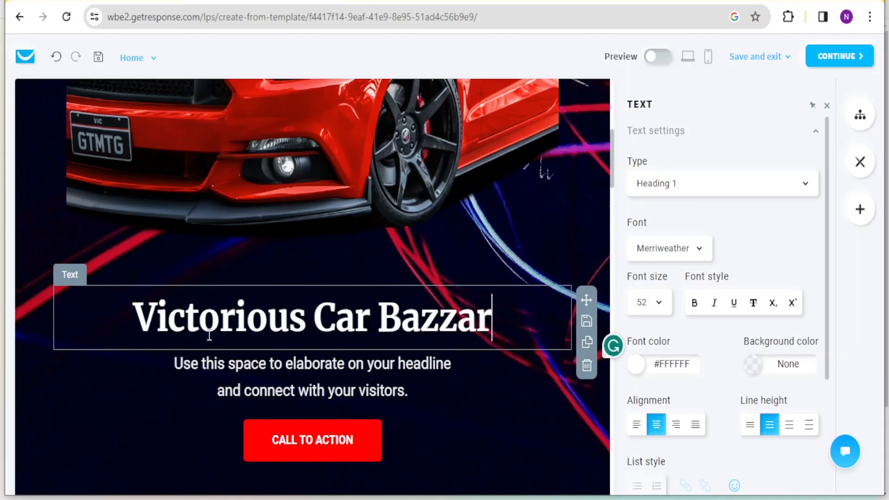
- Replace the placeholder text under the heading with "Get the best deals in motor vehicles"
click(214, 363)
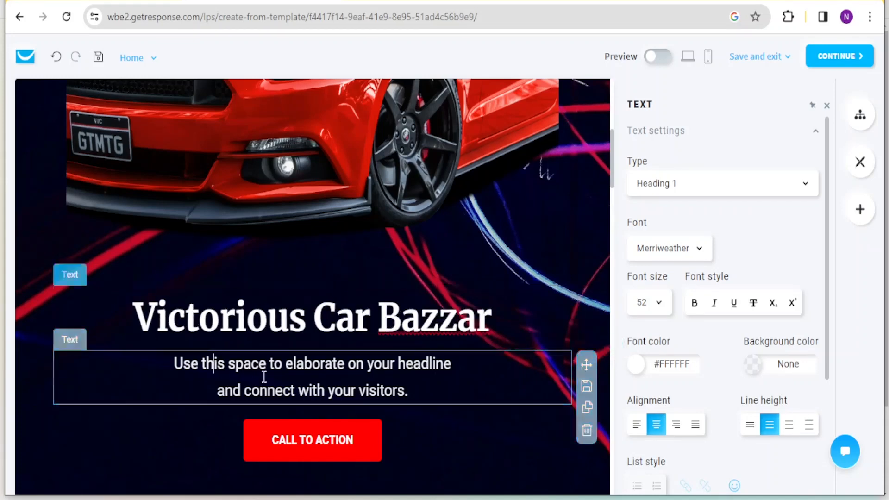
drag(411, 393, 159, 365)
text(Get )
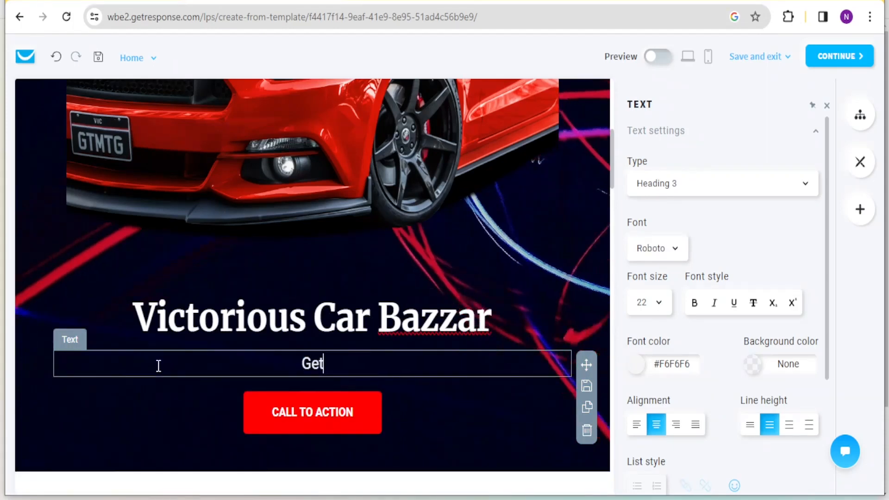
text(the)
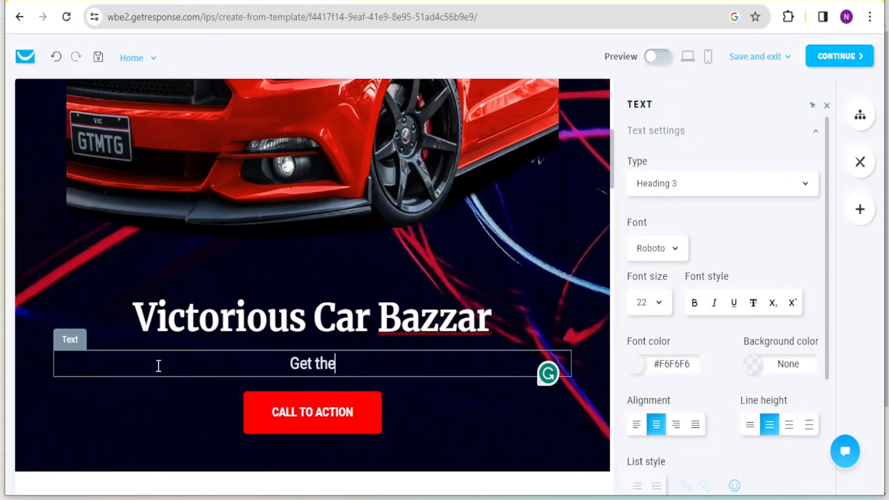
text( best de)
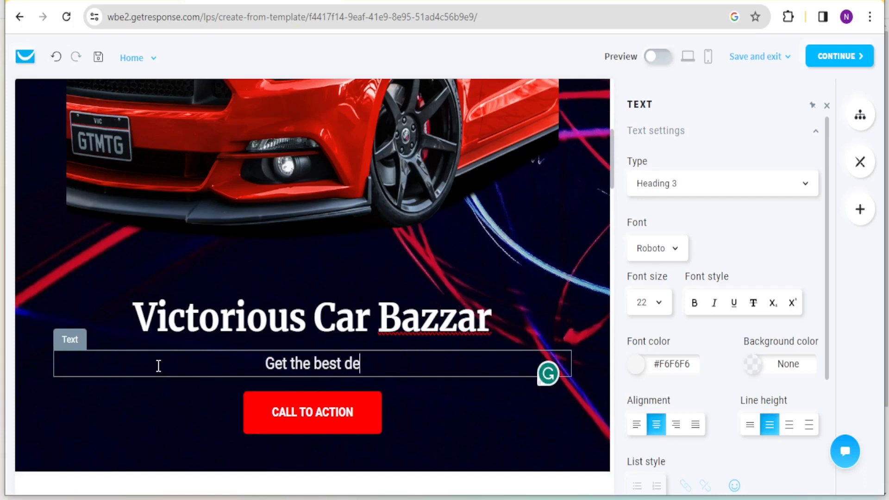
text(als in motor vehicles)
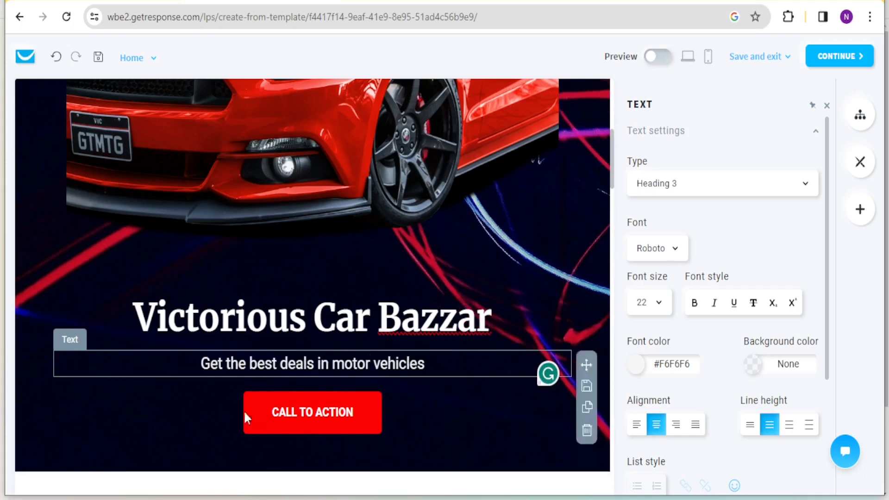
- Change the text of the red call-to-action button to "Call Us"
click(353, 413)
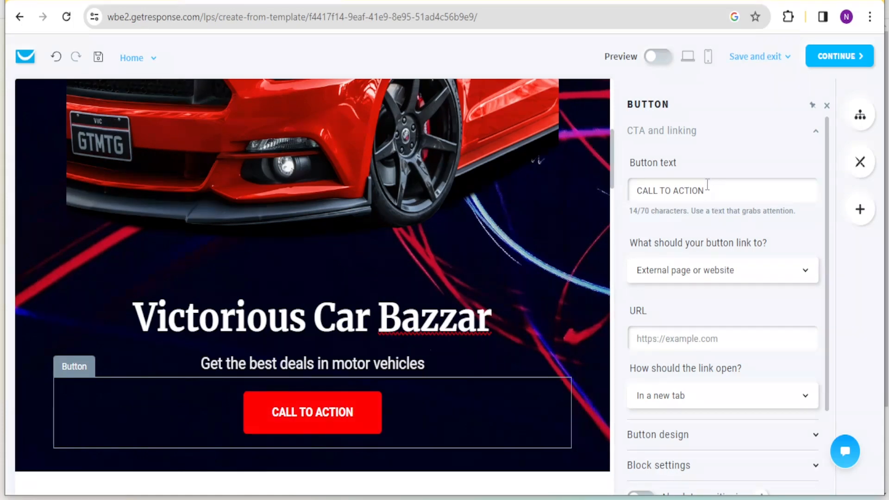
drag(711, 190, 457, 196)
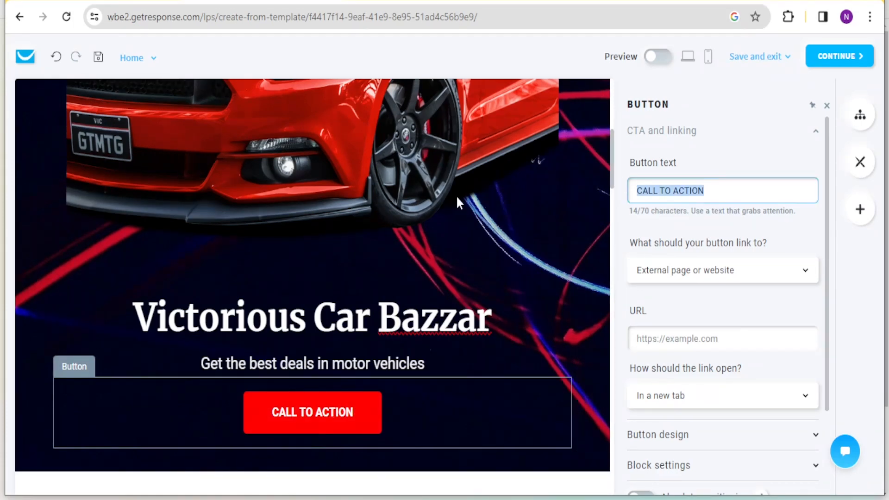
mouse_move(652, 196)
mouse_down()
mouse_move(680, 200)
mouse_move(636, 196)
mouse_up()
text(c)
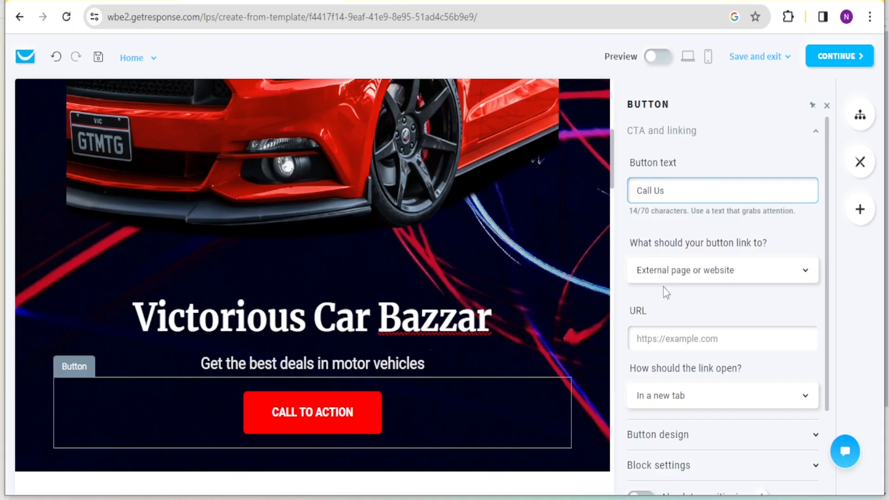
click(663, 339)
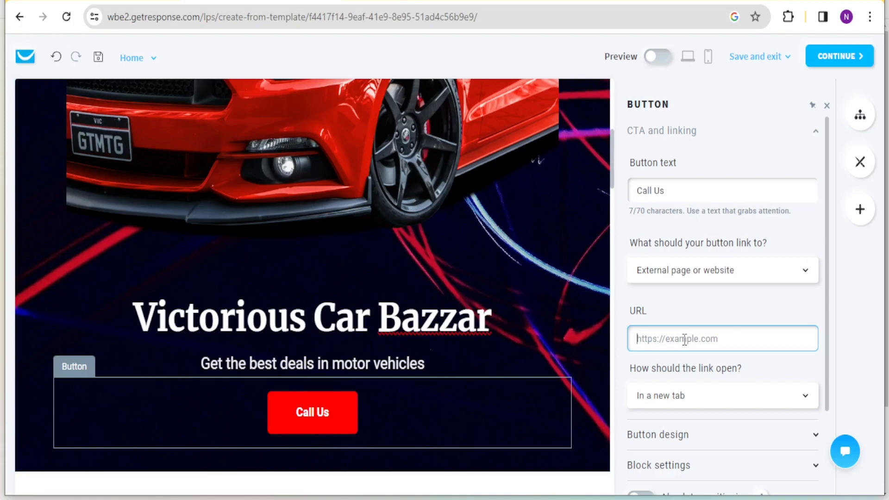
text(www. whatsap.com)
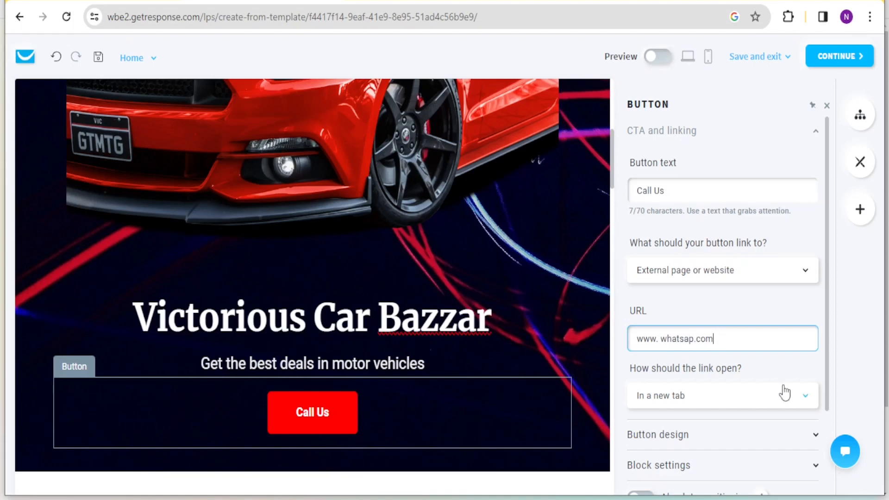
click(805, 401)
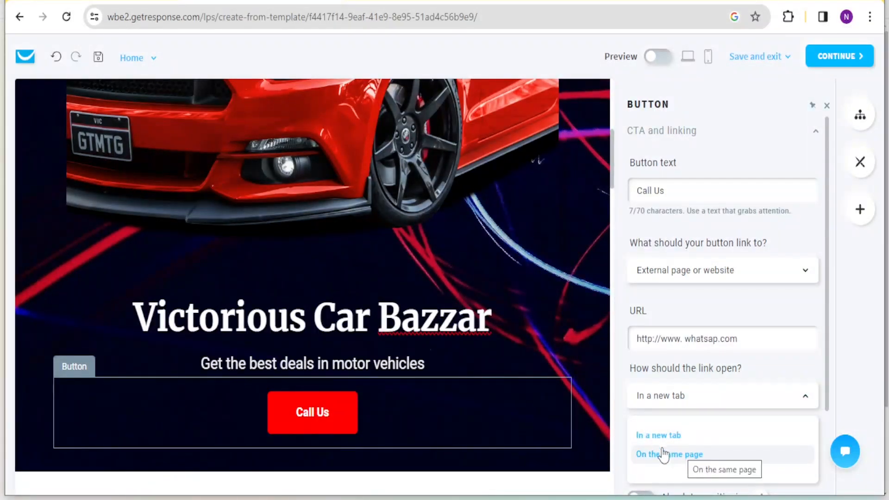
click(664, 437)
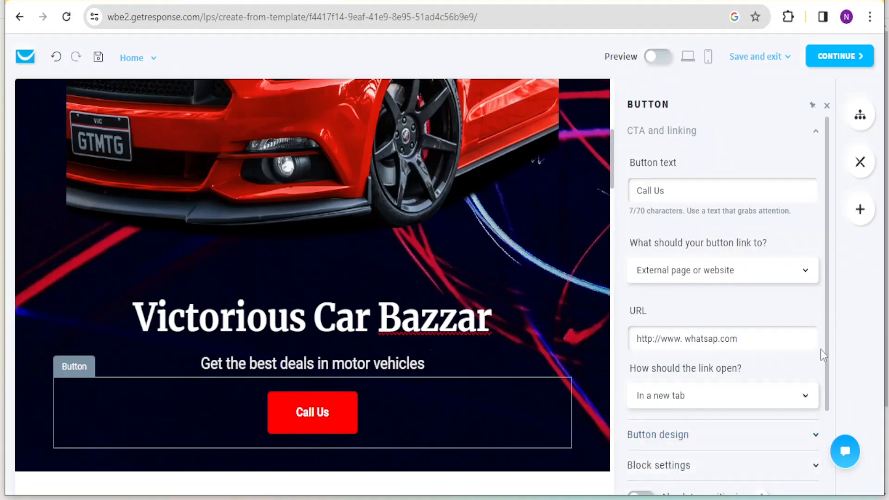
- Give the "Call Us" button a solid style and a sharp shape in its button design settings
drag(826, 356, 832, 439)
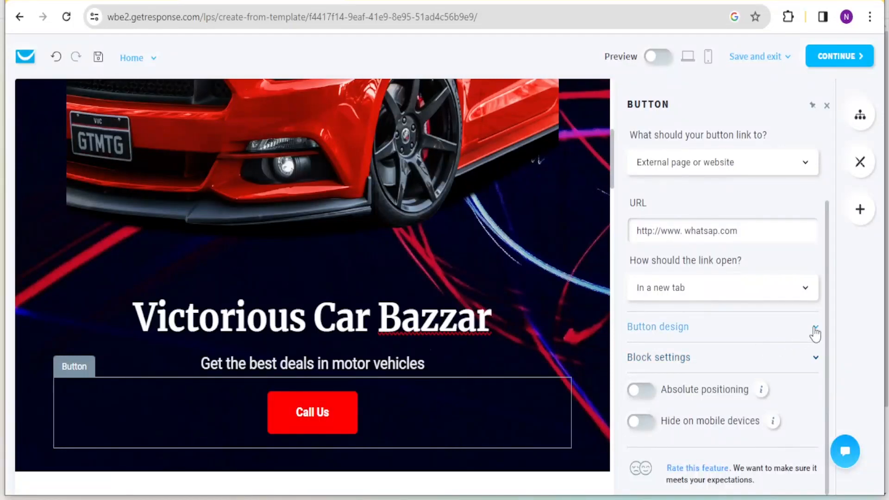
click(815, 330)
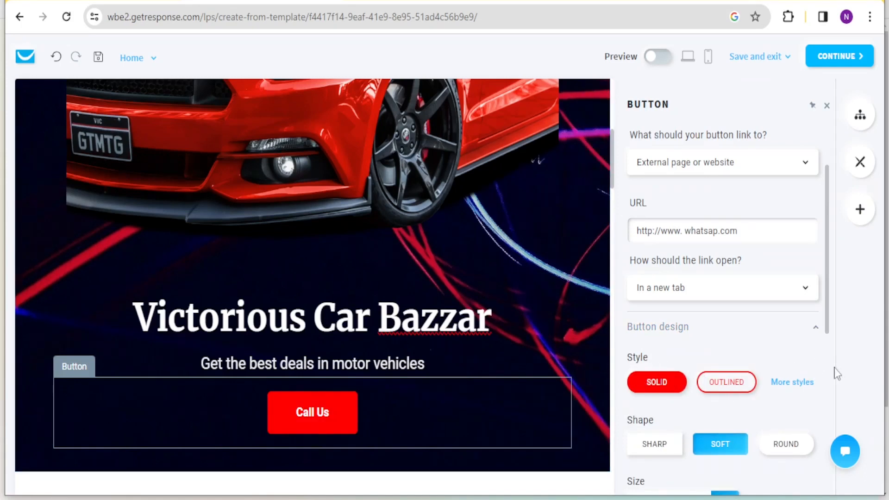
drag(827, 323, 828, 335)
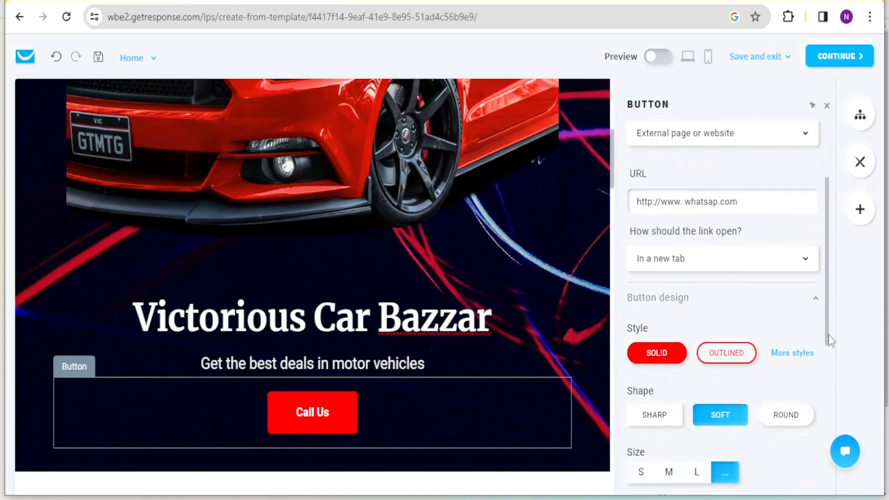
click(736, 359)
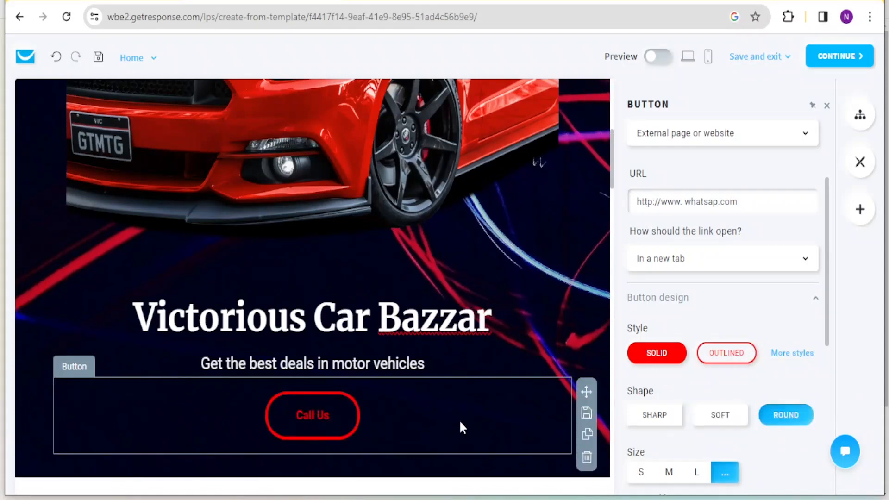
click(659, 359)
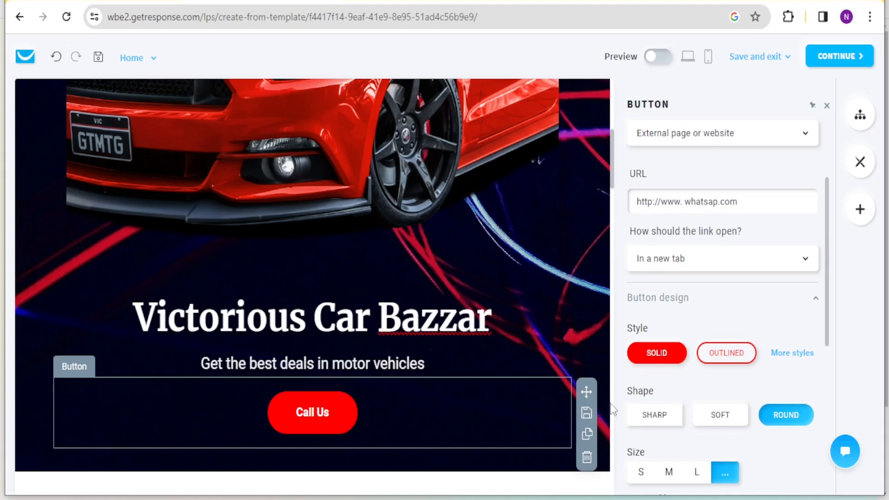
click(643, 417)
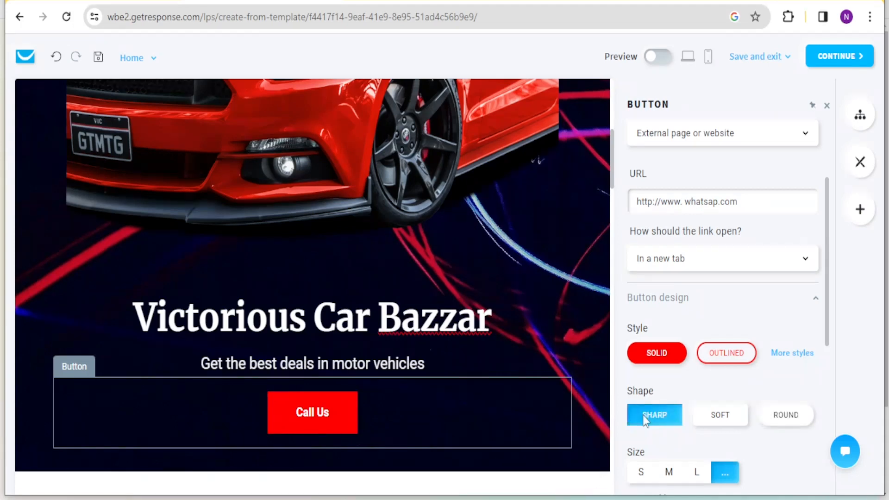
click(730, 424)
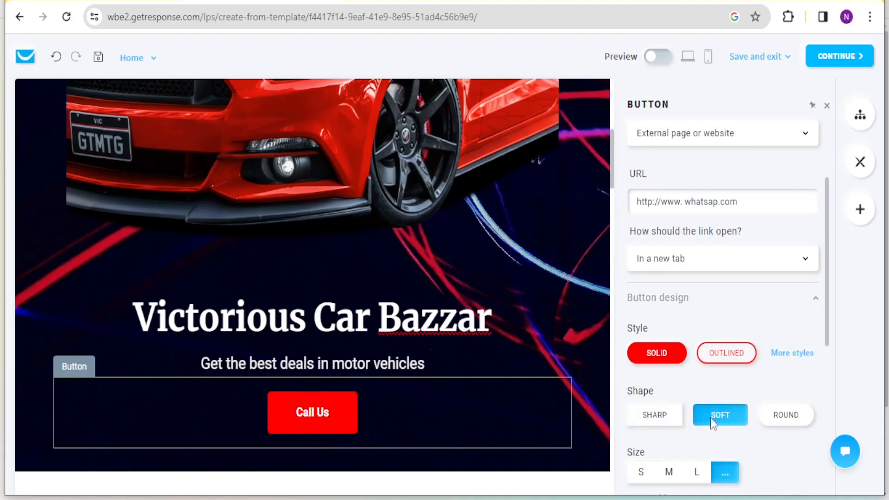
click(667, 422)
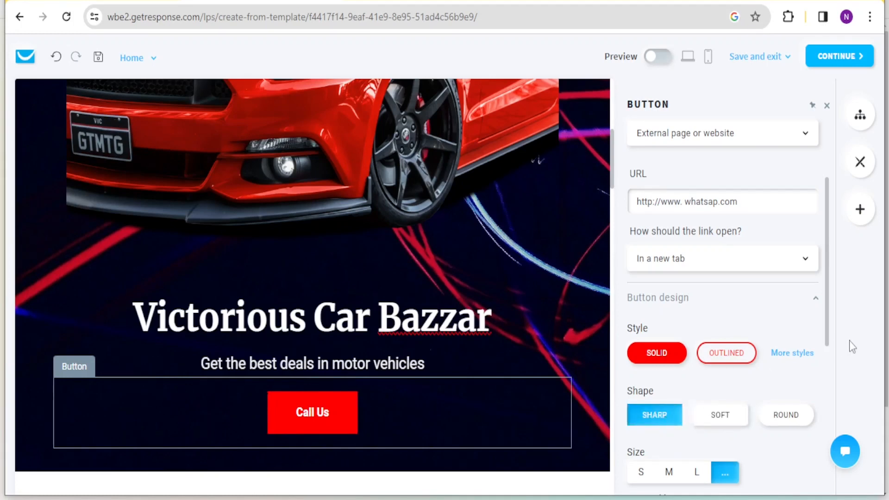
- Set the "Call Us" button's size to L and its alignment to centered, trying the other sizes and alignments first
drag(828, 324, 827, 379)
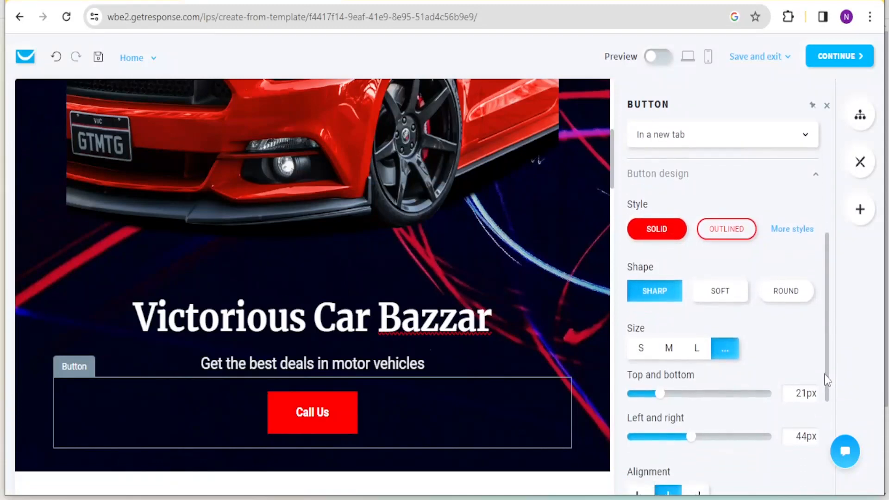
click(643, 355)
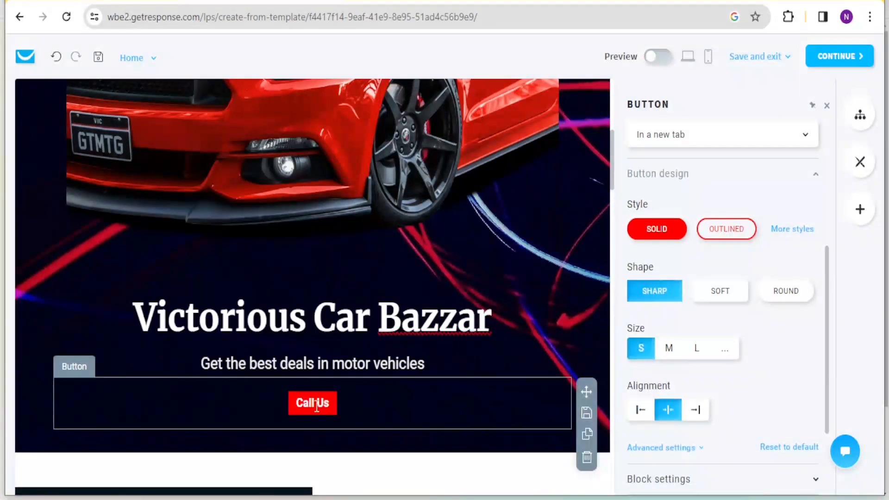
click(669, 350)
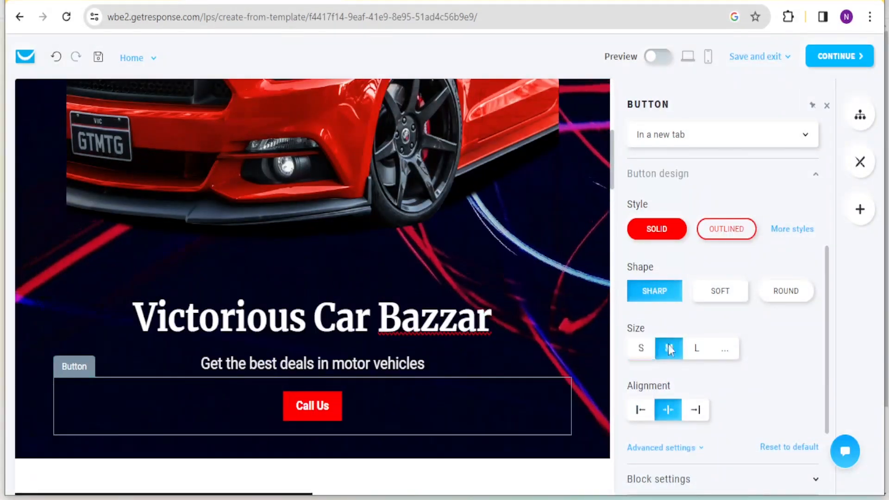
click(697, 350)
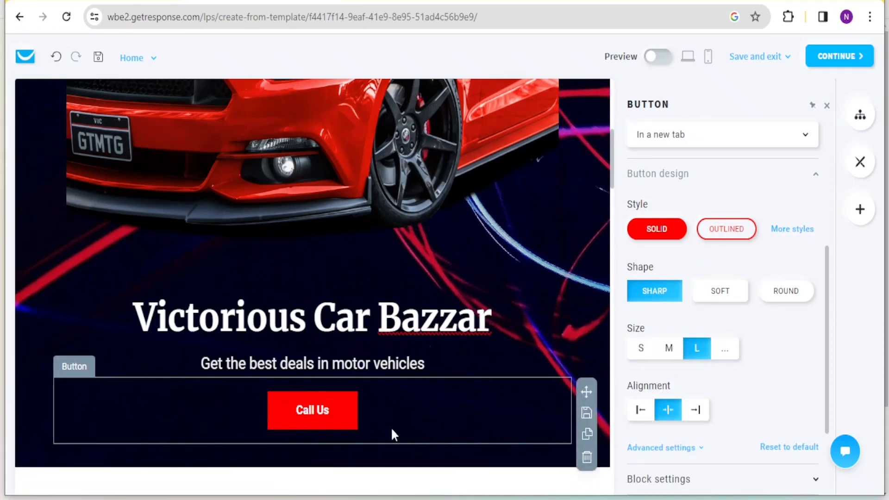
click(640, 412)
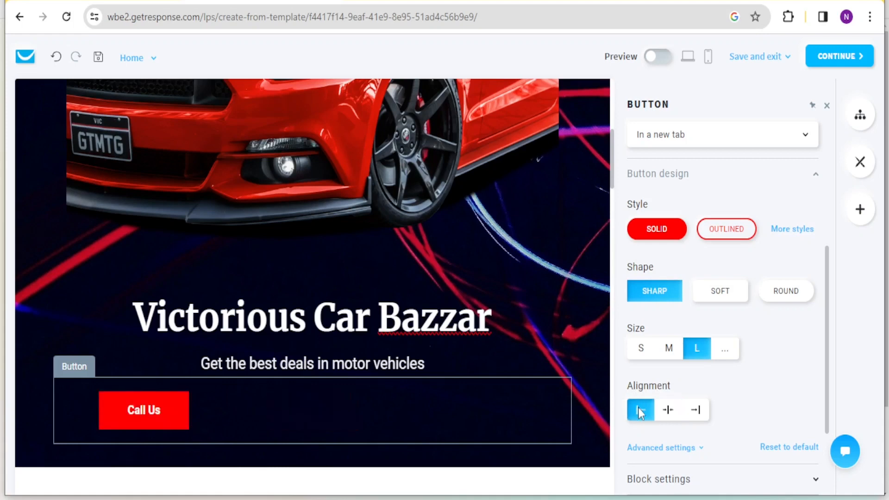
click(696, 411)
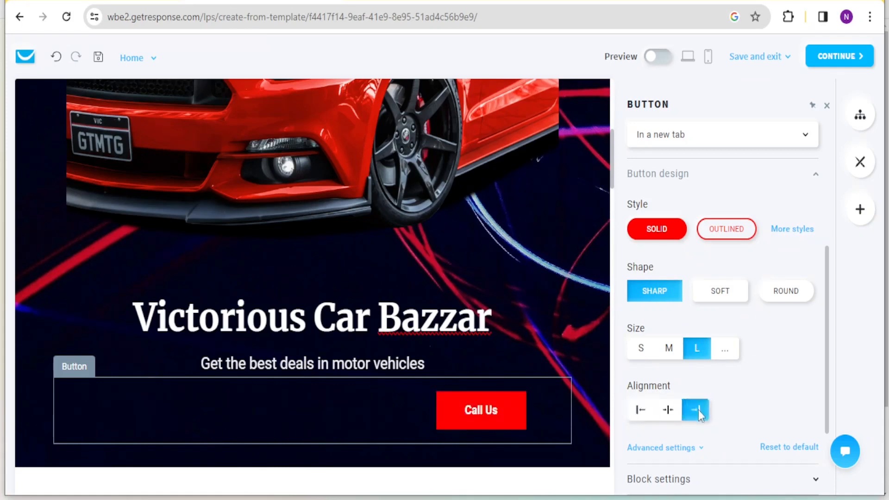
click(668, 412)
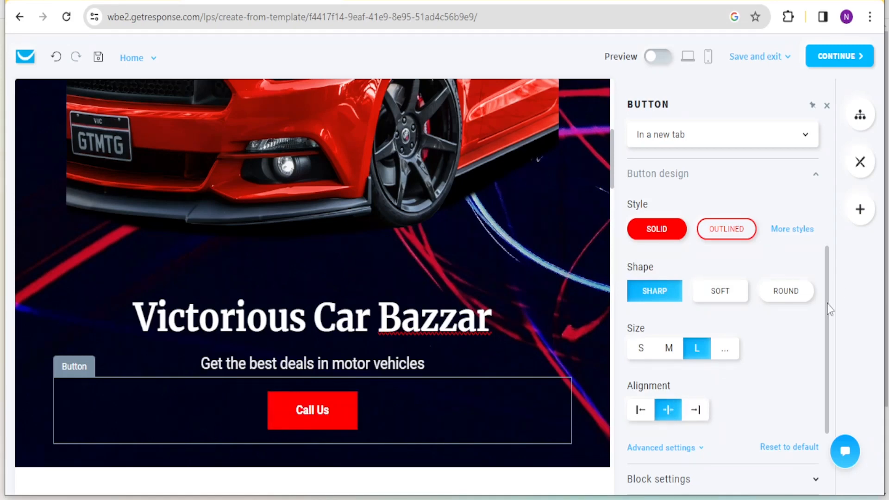
scroll(827, 302, down, 3)
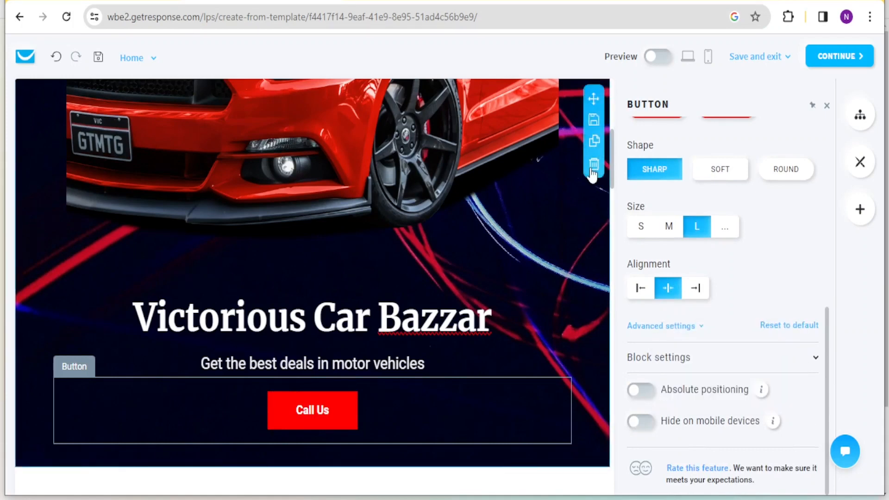
- Move the red-and-black silhouette image from the "Introduce your idea" section to beneath the "Call Us" button and shrink it
drag(612, 184, 614, 231)
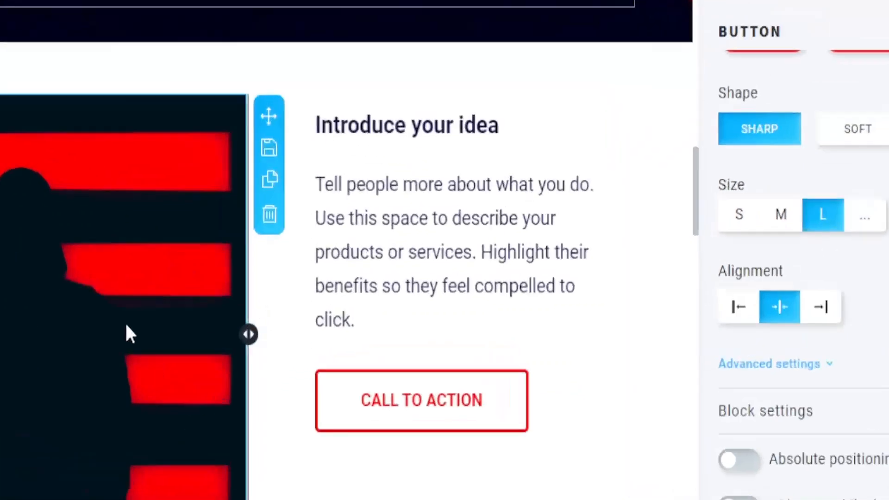
click(231, 305)
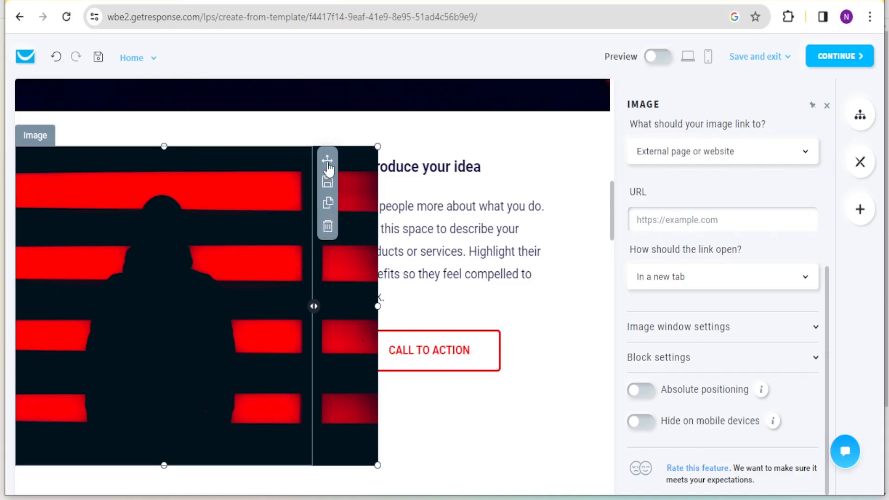
drag(328, 162, 241, 107)
drag(241, 118, 215, 179)
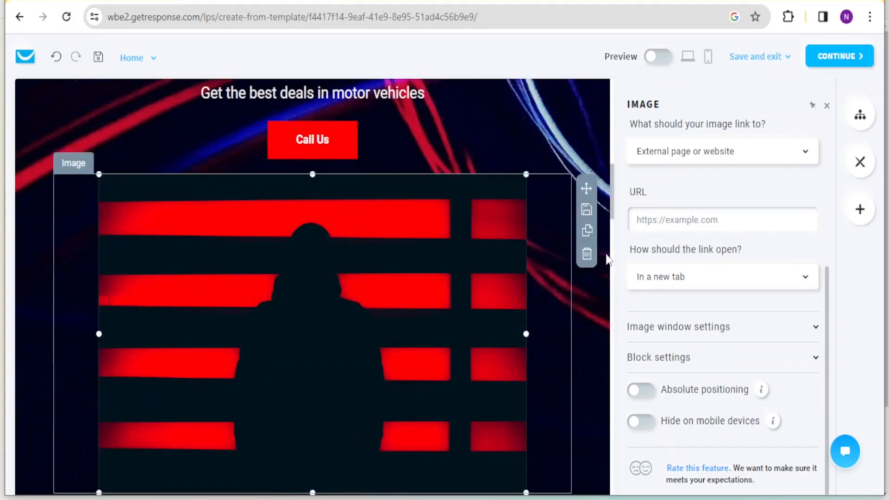
scroll(464, 310, down, 5)
scroll(466, 314, up, 4)
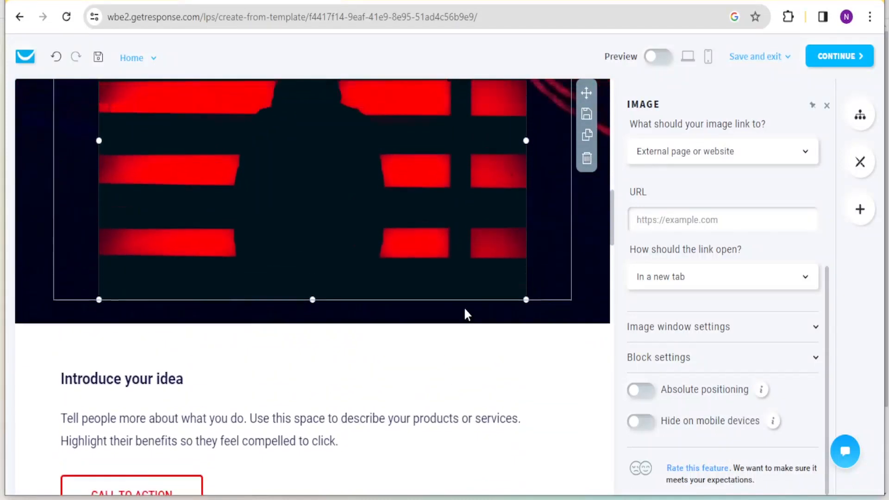
drag(525, 421, 283, 300)
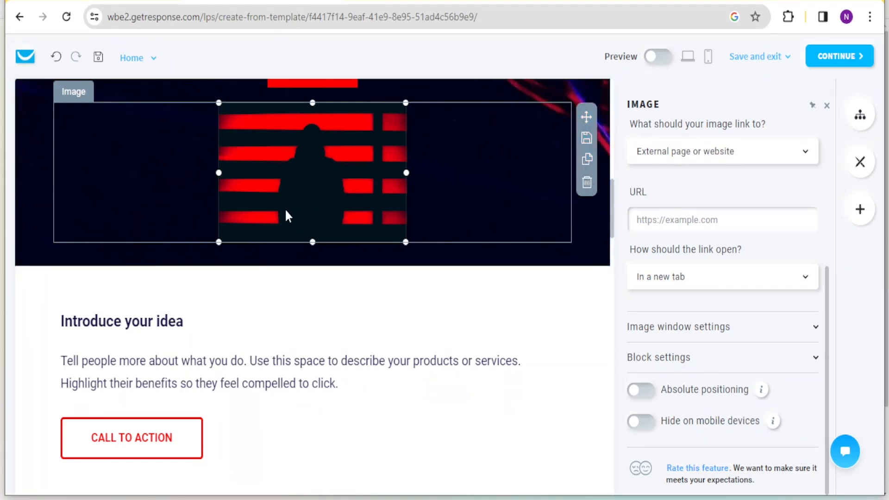
- Delete the silhouette image beneath the "Call Us" button
click(587, 186)
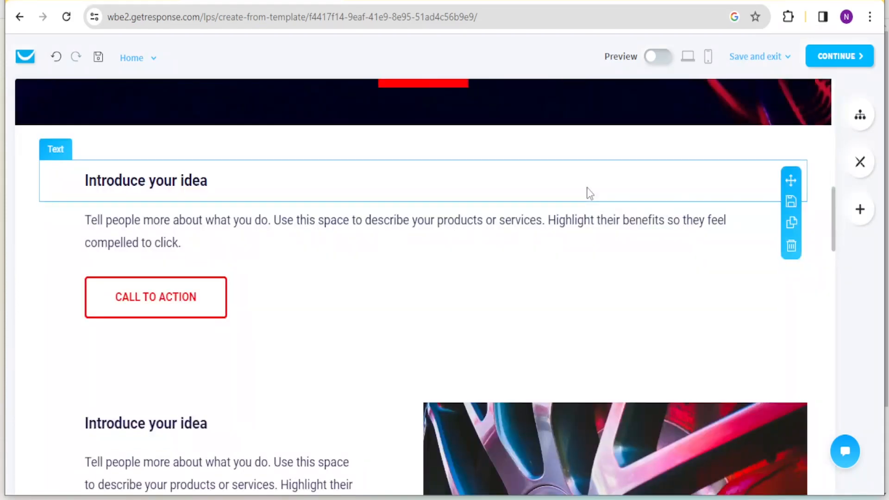
drag(833, 241, 829, 206)
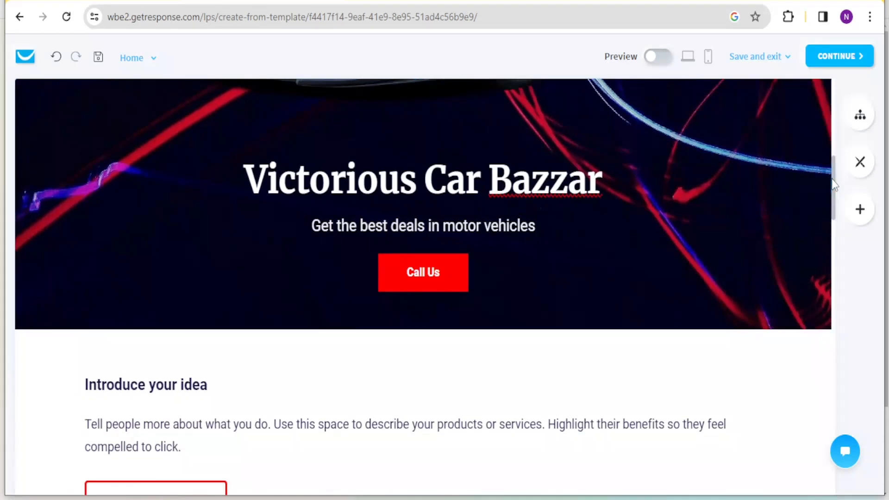
drag(832, 184, 839, 227)
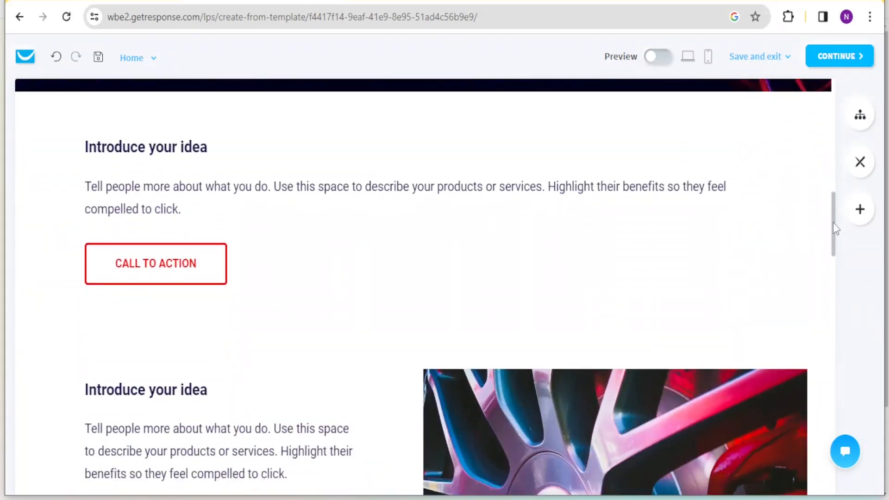
- Change the text of the "CALL TO ACTION" button in the first "Introduce your idea" section to "Our collection"
click(197, 267)
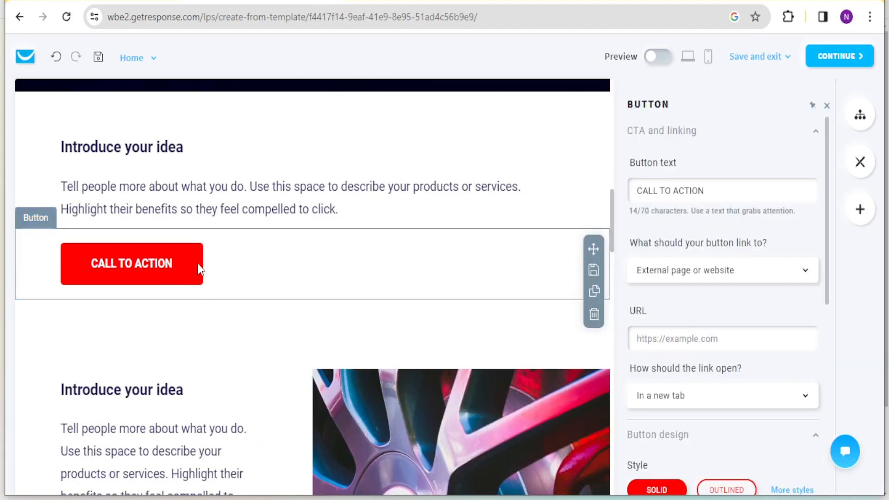
click(718, 191)
drag(704, 191, 641, 196)
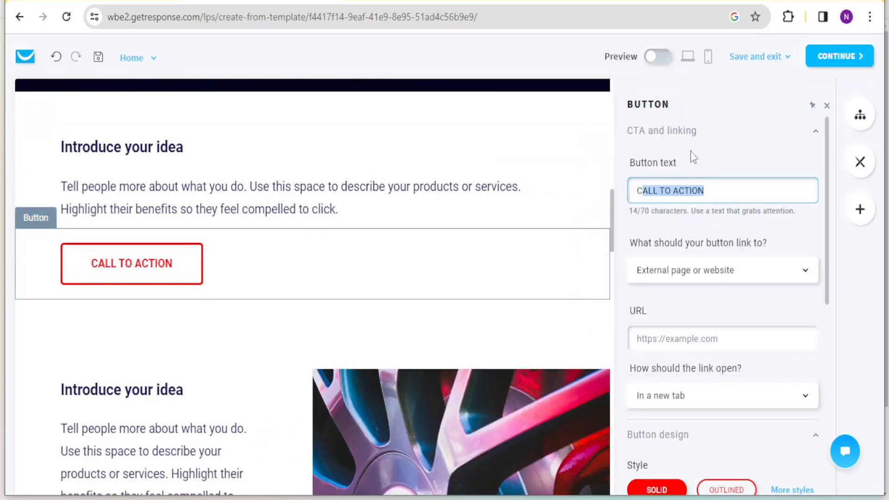
click(717, 190)
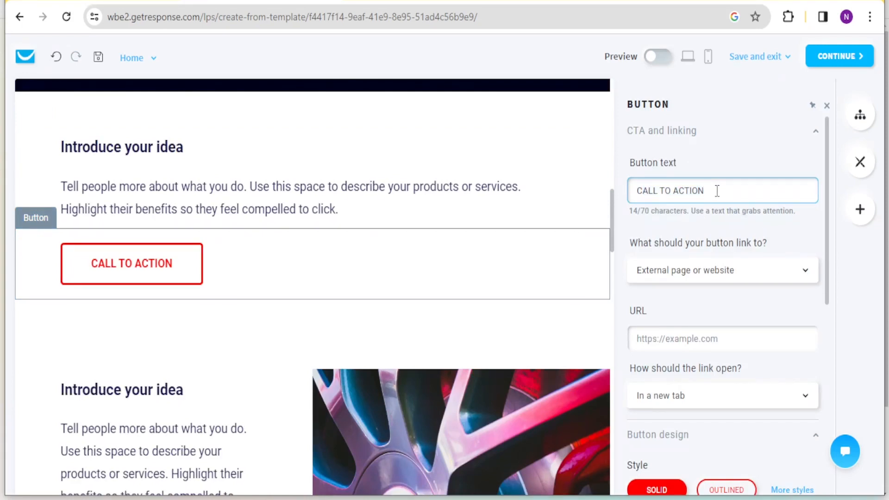
key(ctrl+a)
text(Our collection)
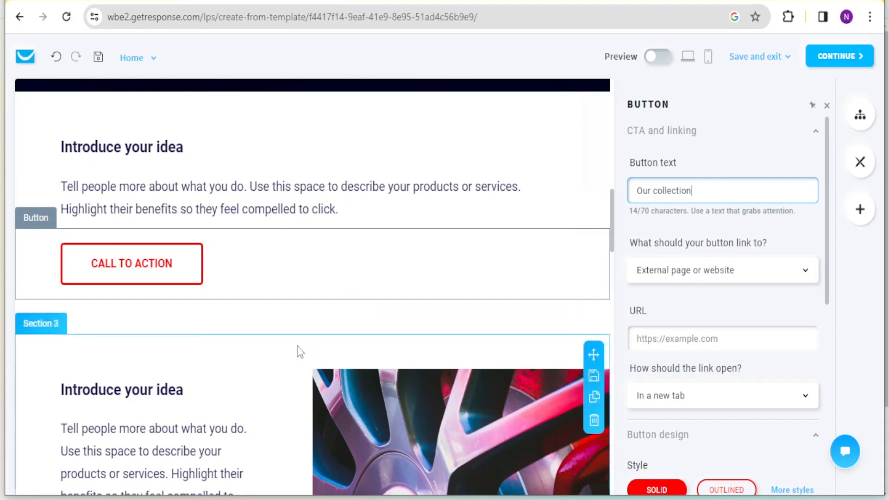
click(759, 153)
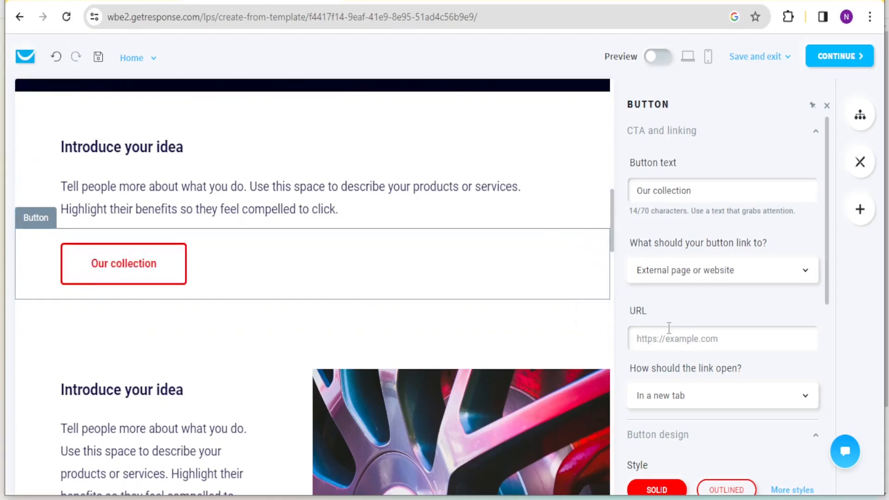
click(663, 341)
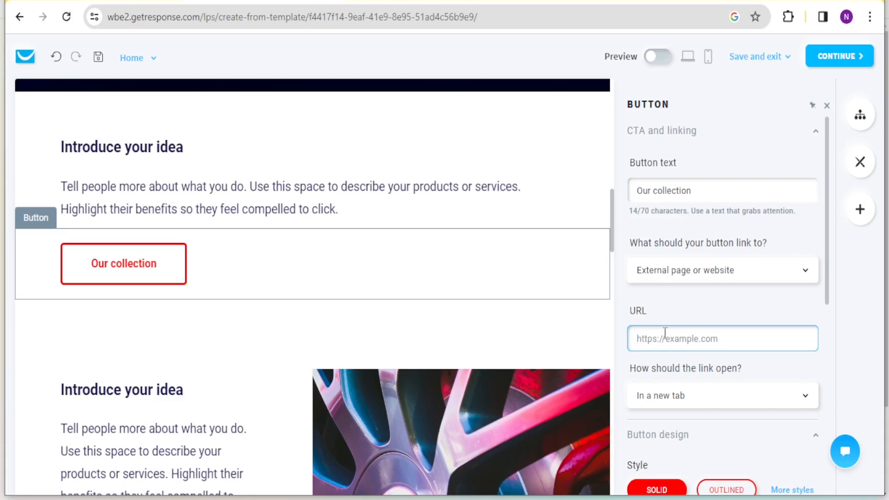
drag(828, 281, 829, 440)
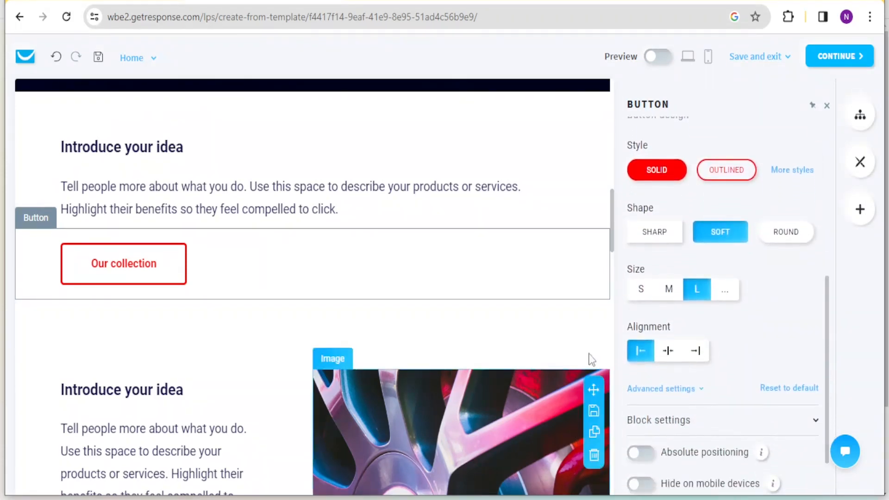
- Widen the text column beside the car wheel image by moving the divider between the two columns
drag(615, 237, 612, 274)
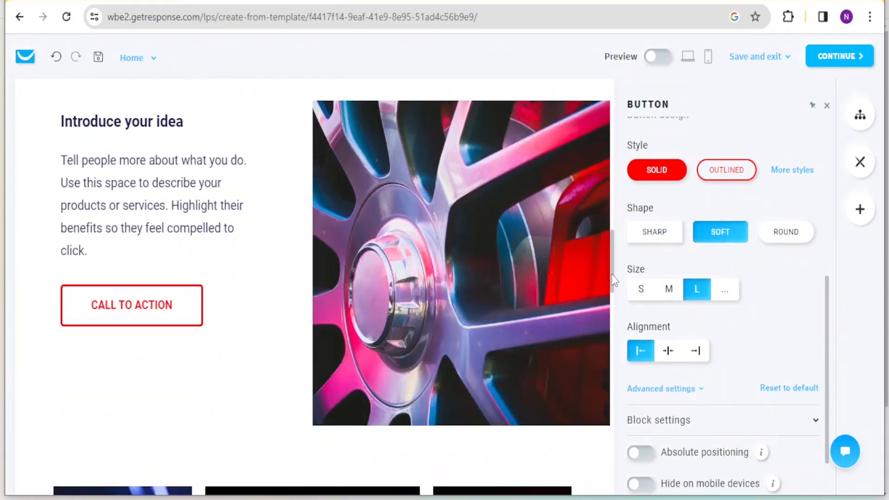
click(421, 308)
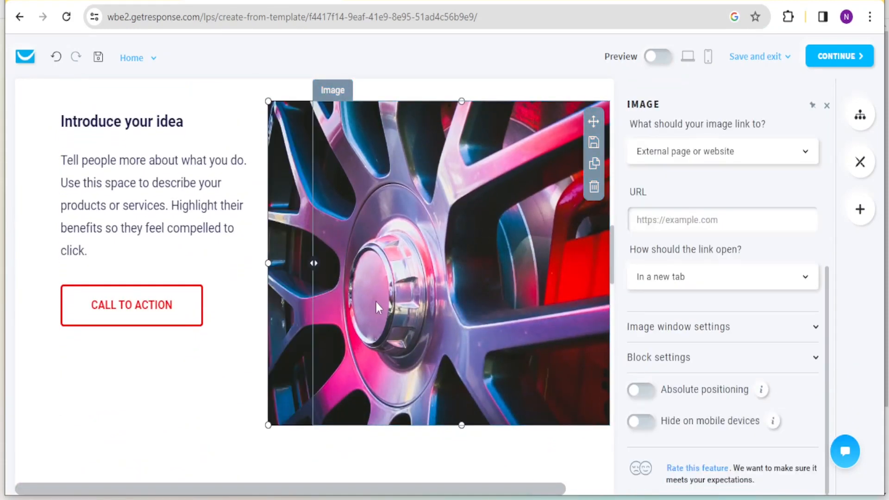
drag(306, 268, 391, 262)
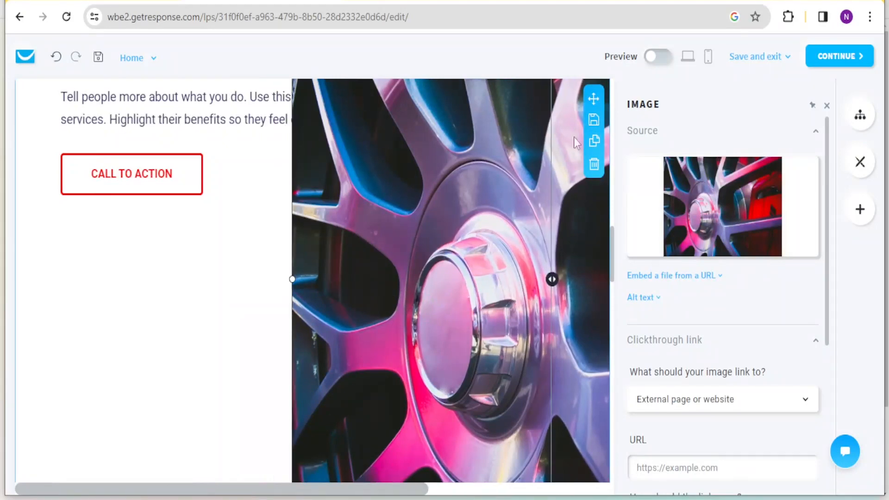
- Proceed from the page editor to the landing page settings and choose njoshnet001 as the list for new contacts
mouse_move(781, 73)
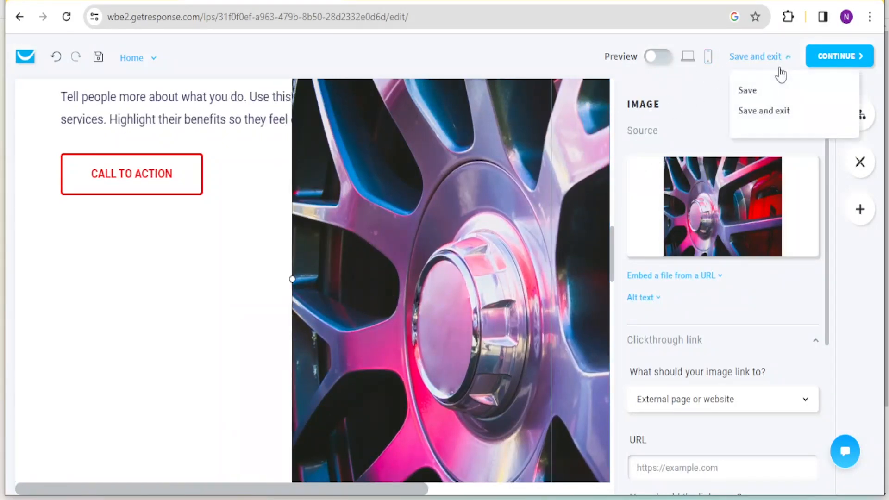
click(820, 59)
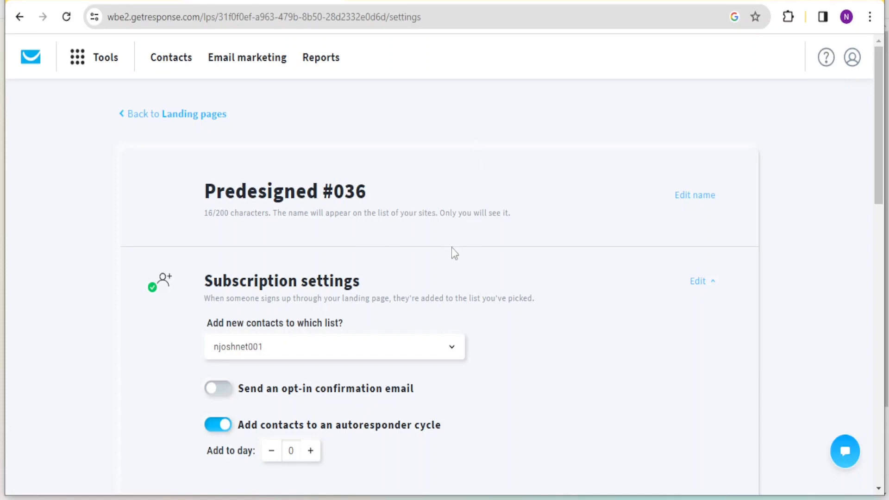
scroll(451, 247, down, 4)
scroll(451, 247, up, 4)
scroll(452, 247, up, 1)
click(457, 351)
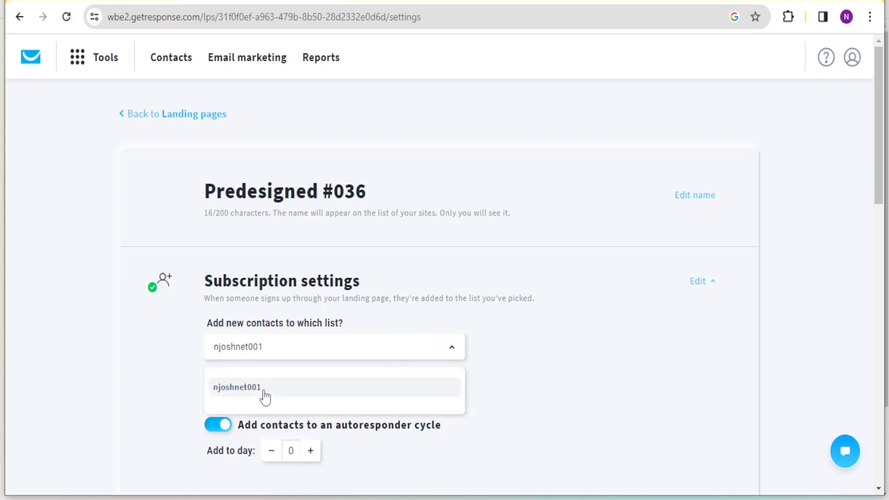
click(264, 397)
- Switch the opt-in confirmation email on and back off in the subscription settings
scroll(448, 378, down, 3)
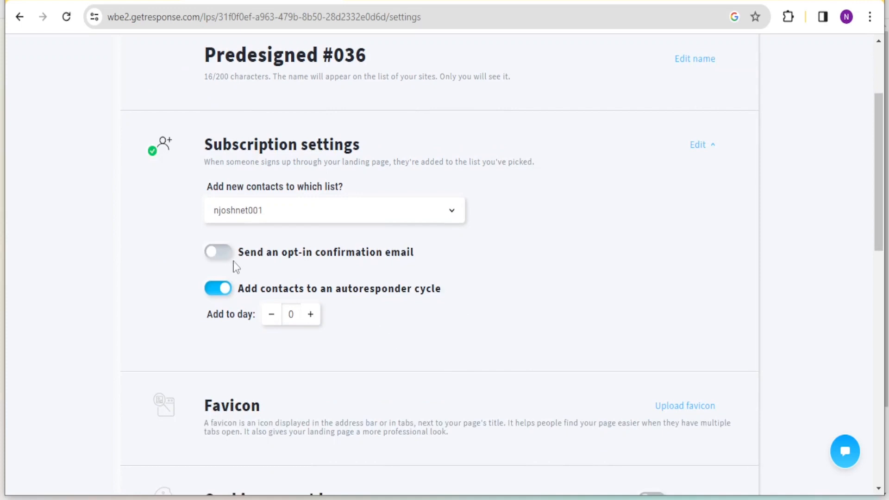
click(218, 254)
click(217, 256)
- Continue from the settings to the name and domain page and name the landing page "NjoshNet Car Bazaar"
scroll(270, 288, down, 10)
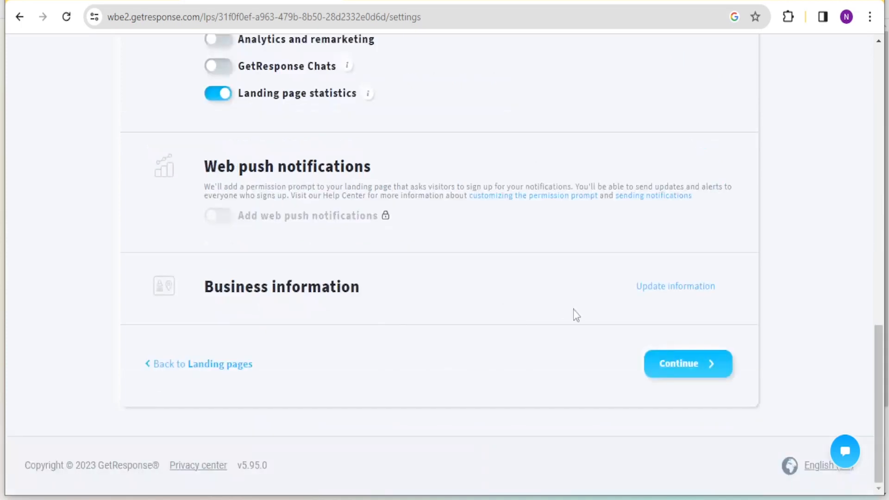
click(697, 370)
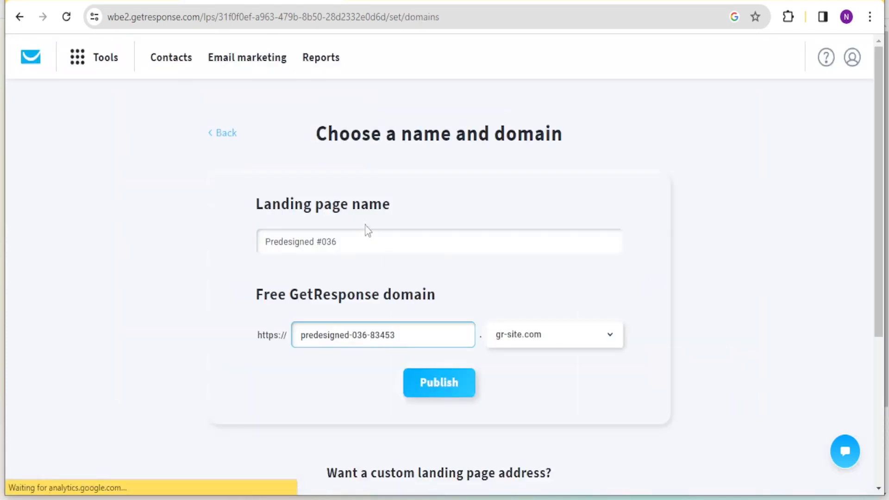
drag(361, 236, 223, 252)
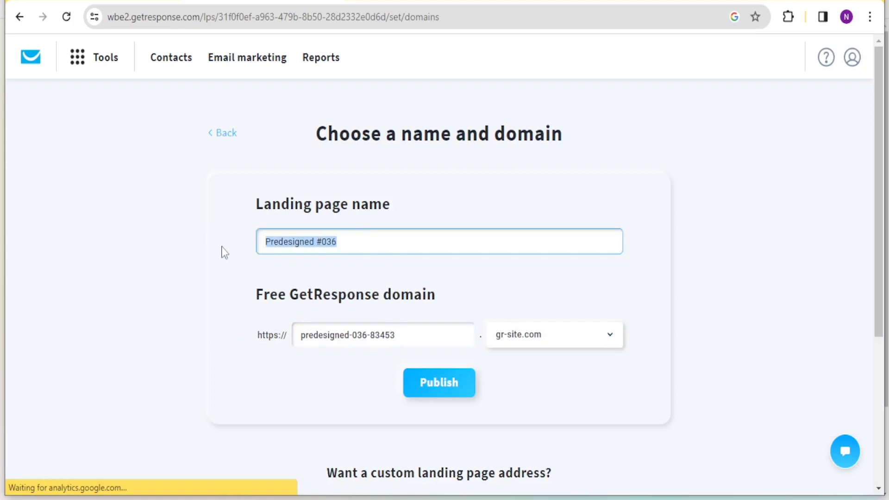
text(Njo)
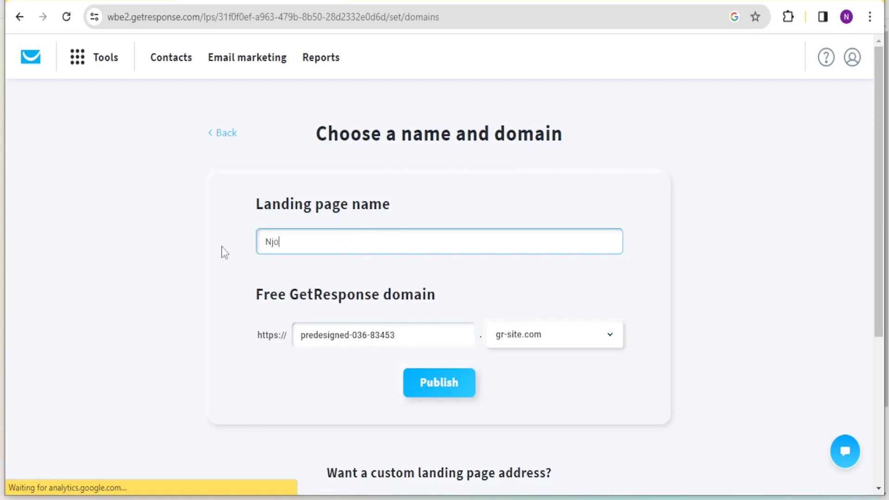
text(shNet Car Bazaar)
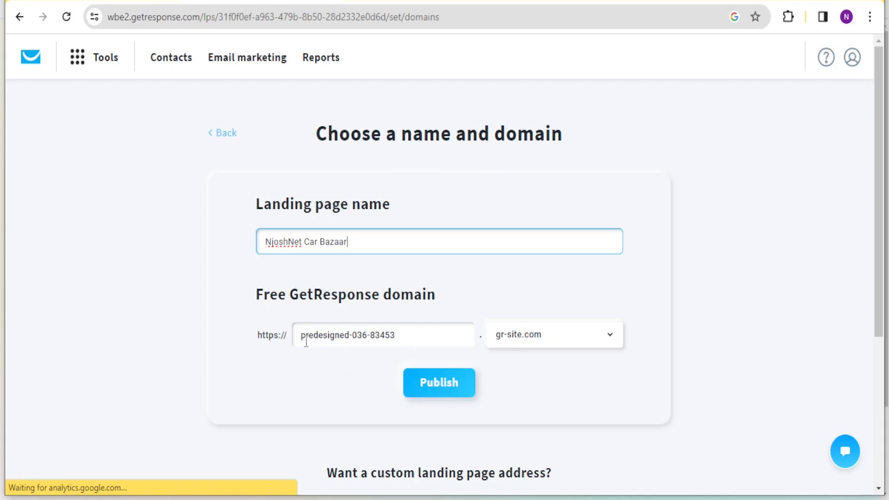
click(532, 285)
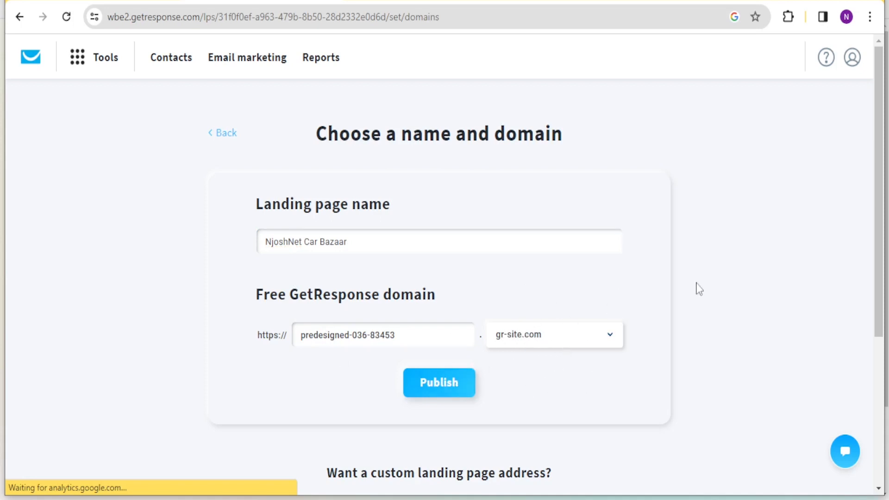
drag(882, 183, 884, 325)
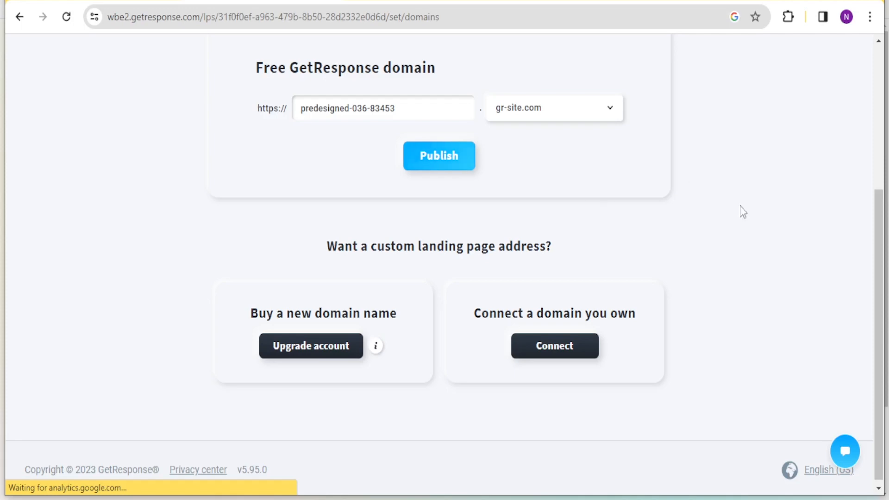
drag(883, 268, 856, 120)
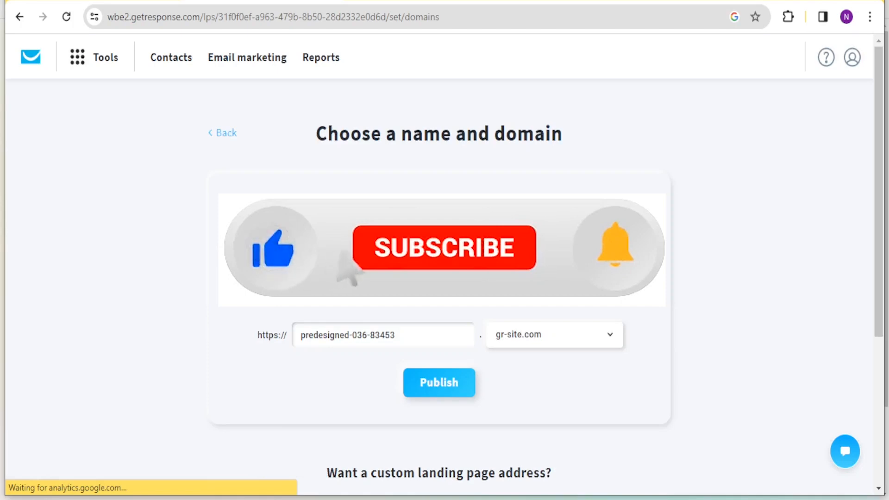